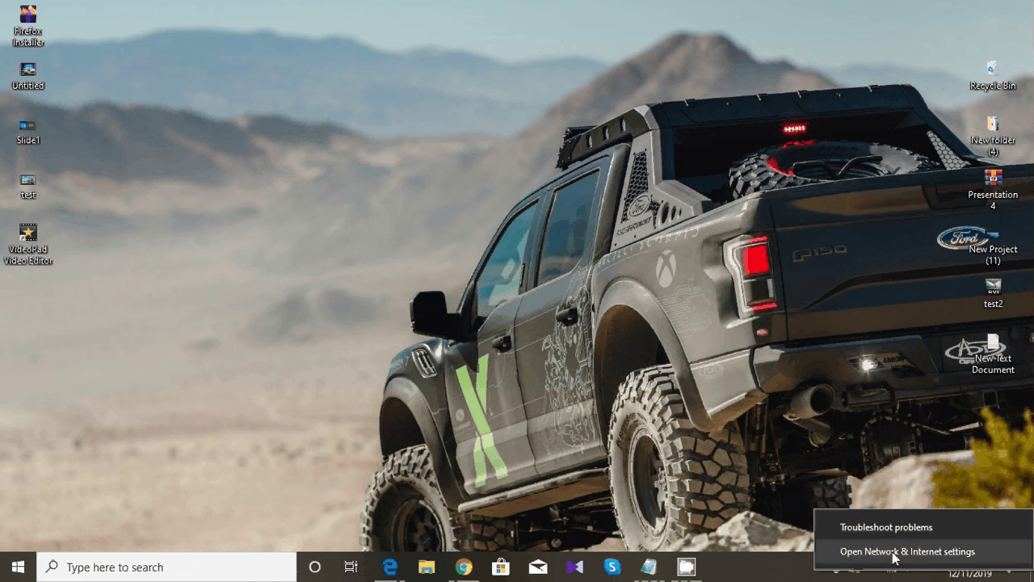
# In the advanced sharing settings, turn on network discovery and file and printer sharing for the Private profile.
pyautogui.click(895, 554)
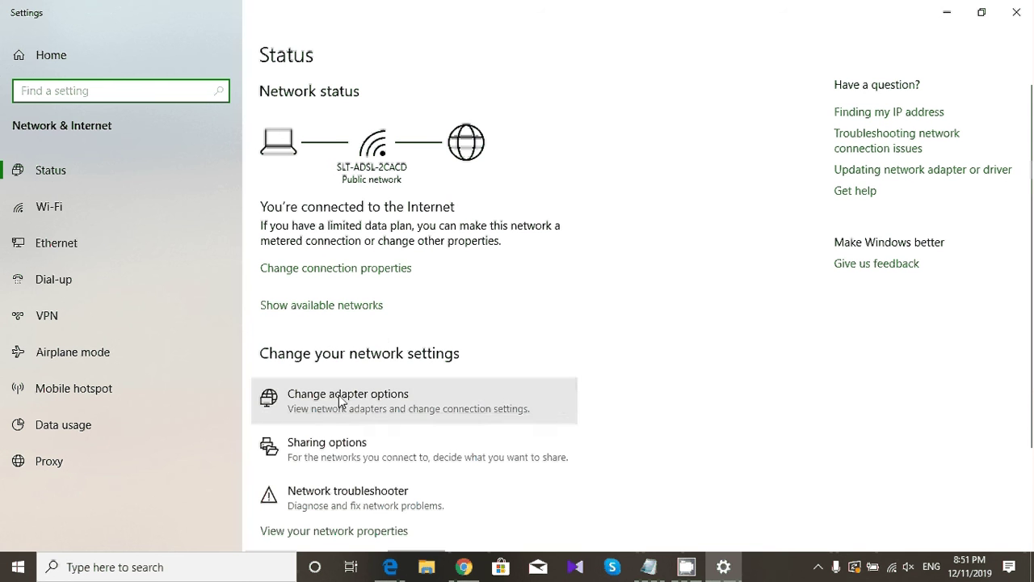
pyautogui.click(335, 454)
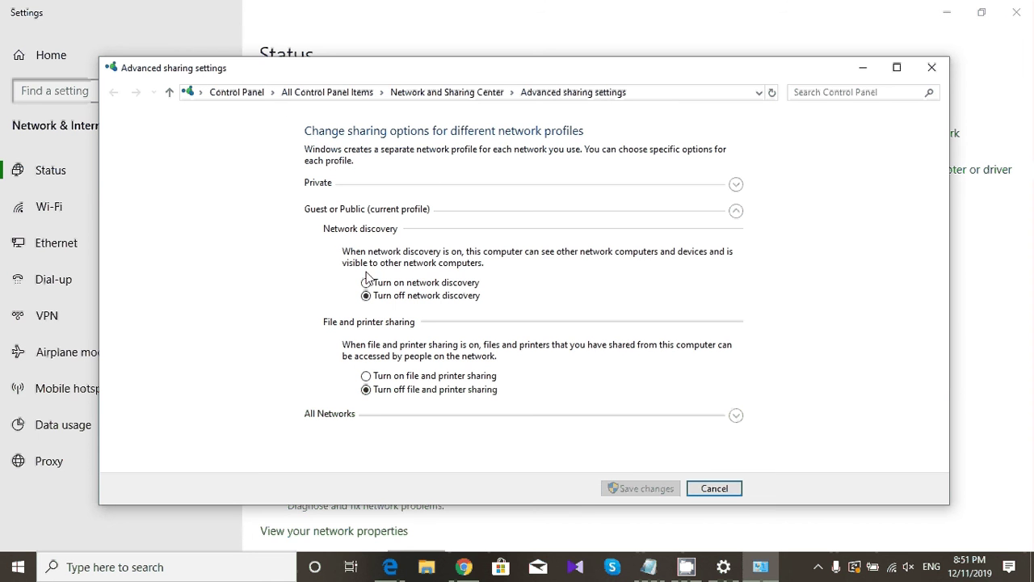
pyautogui.click(735, 185)
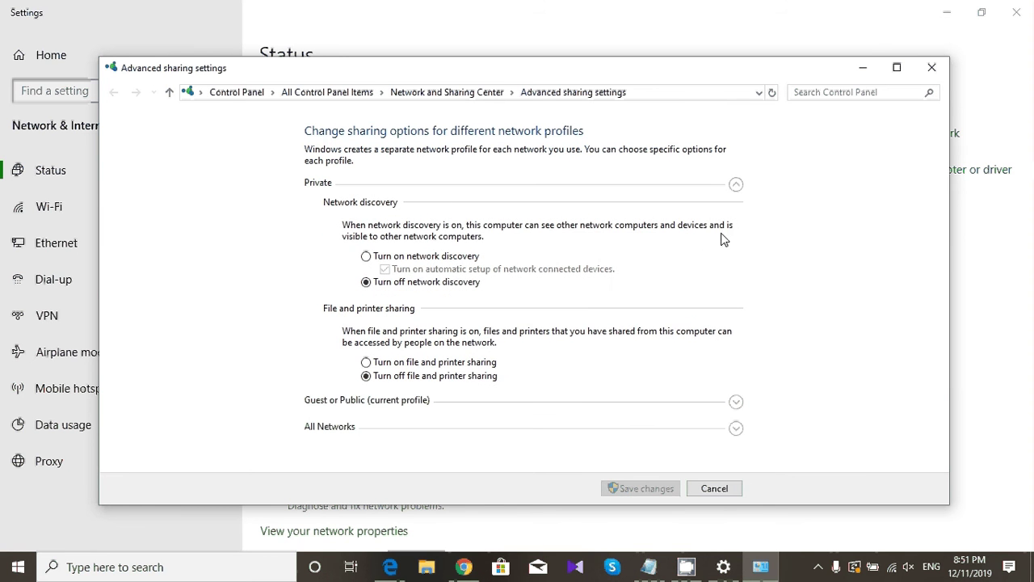
pyautogui.click(397, 262)
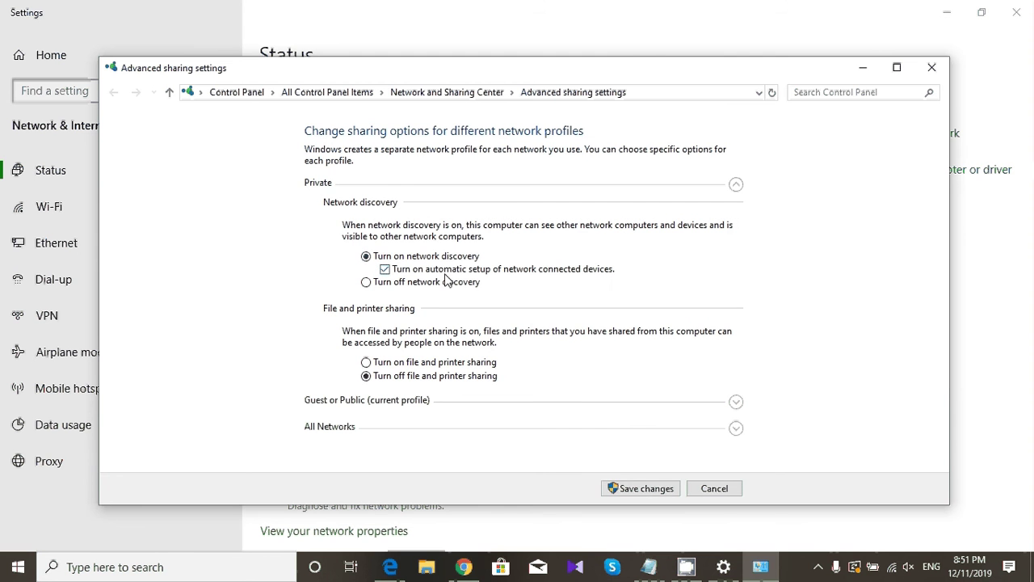
pyautogui.click(366, 363)
# Turn on network discovery and file and printer sharing for the Guest or Public profile, and save the sharing changes.
pyautogui.click(736, 402)
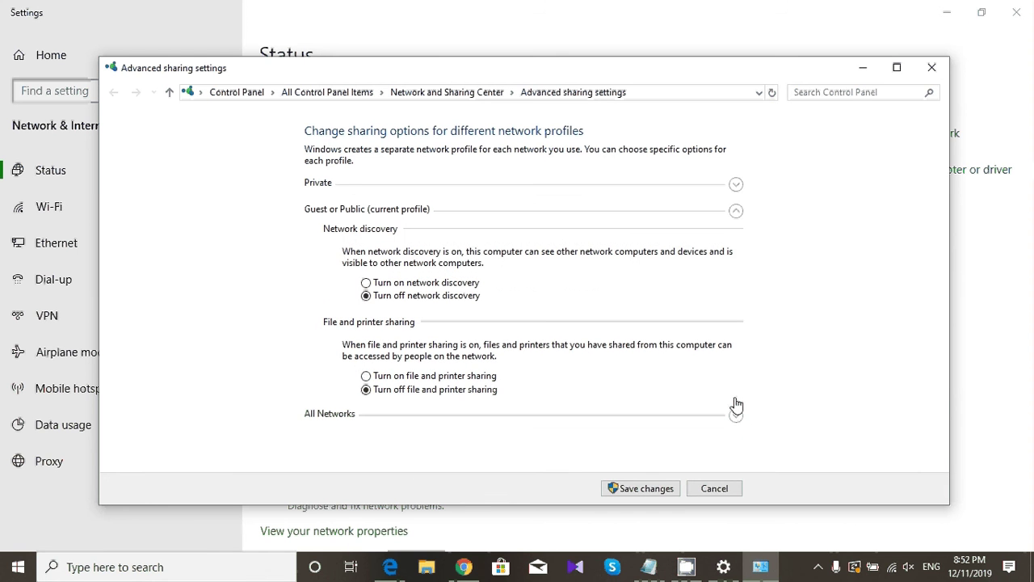
pyautogui.click(399, 284)
pyautogui.click(386, 377)
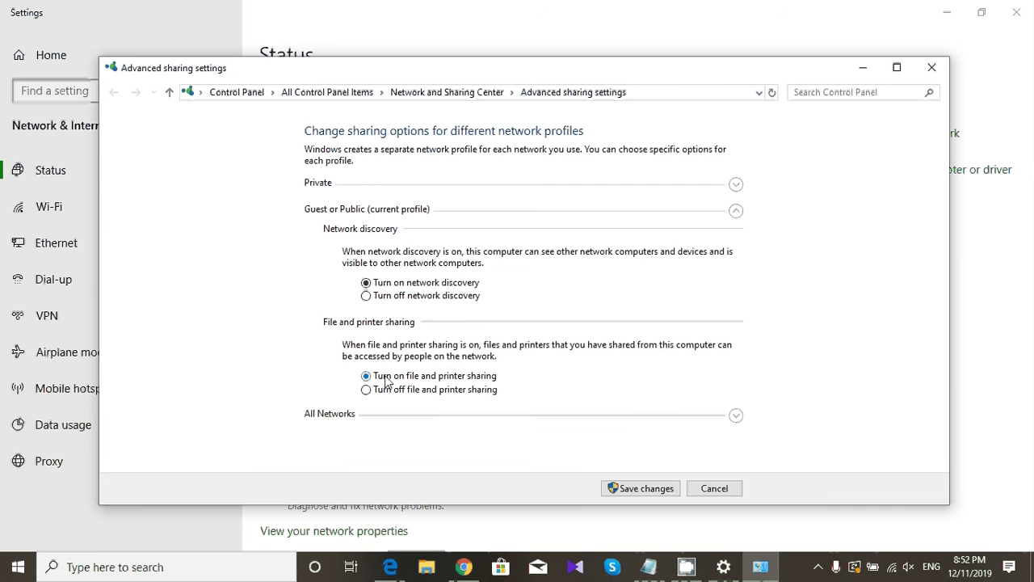
pyautogui.click(736, 415)
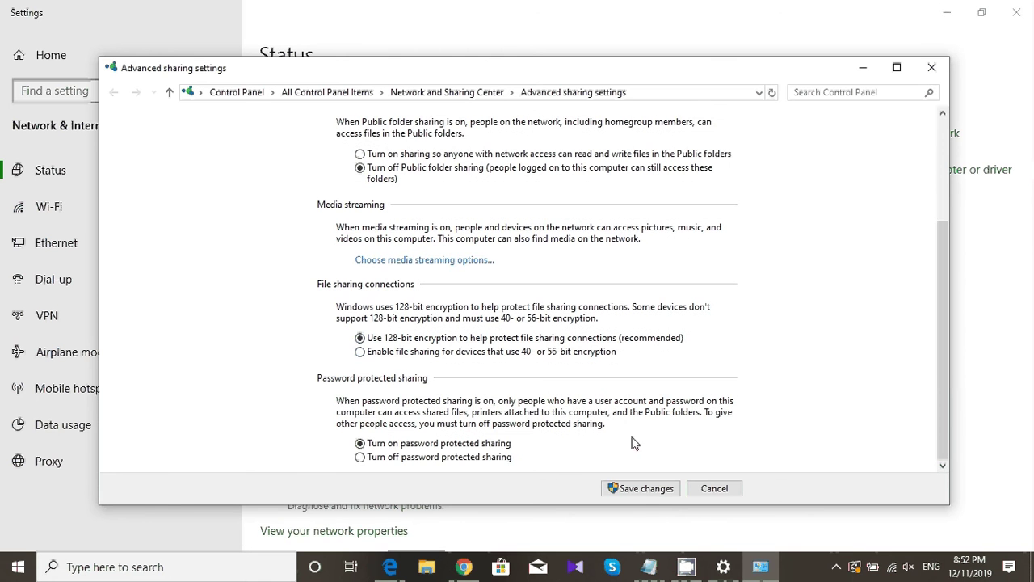
pyautogui.click(645, 491)
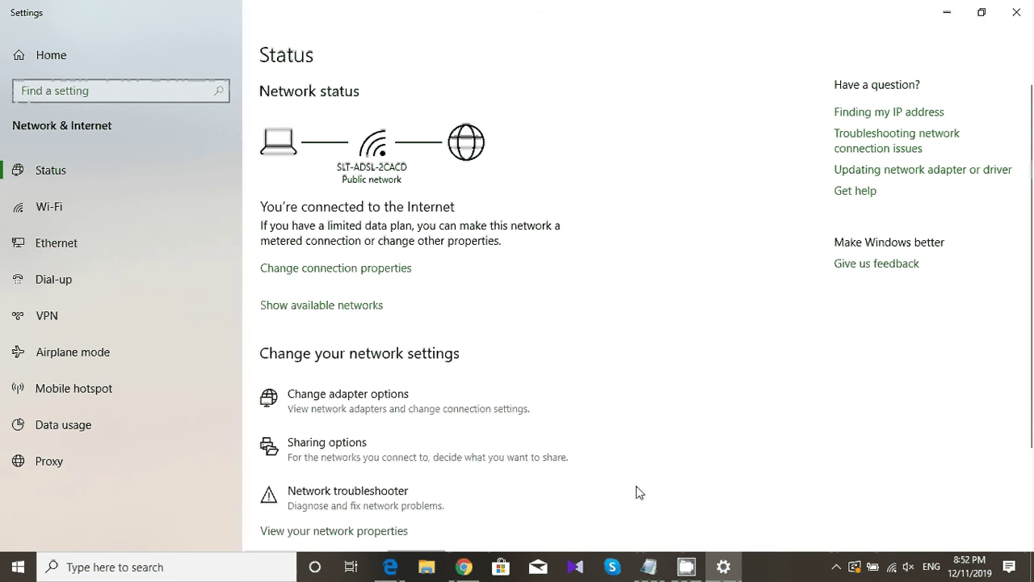
pyautogui.click(1015, 14)
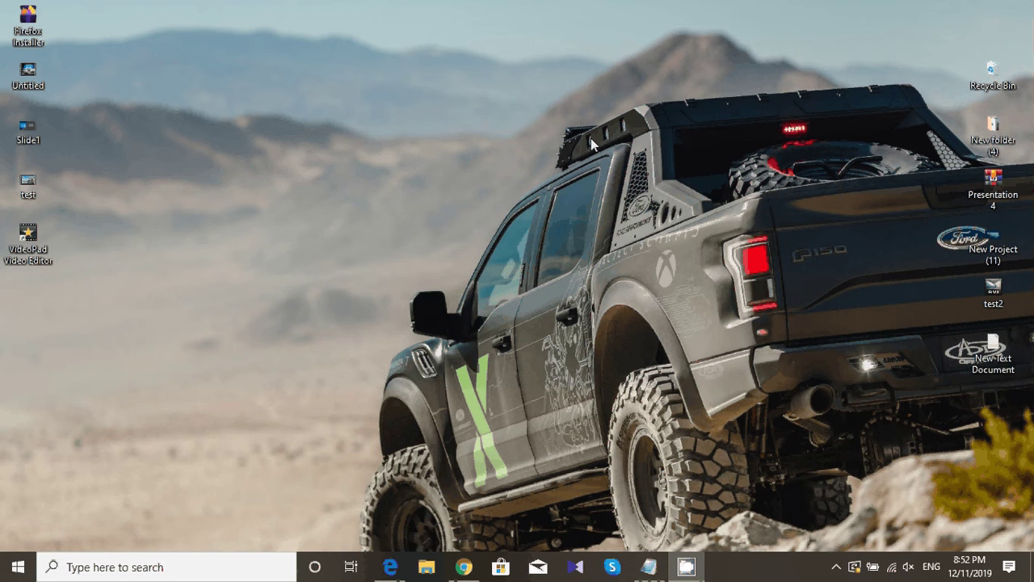
# Create a new folder on the desktop and name it Share.
pyautogui.rightClick(438, 166)
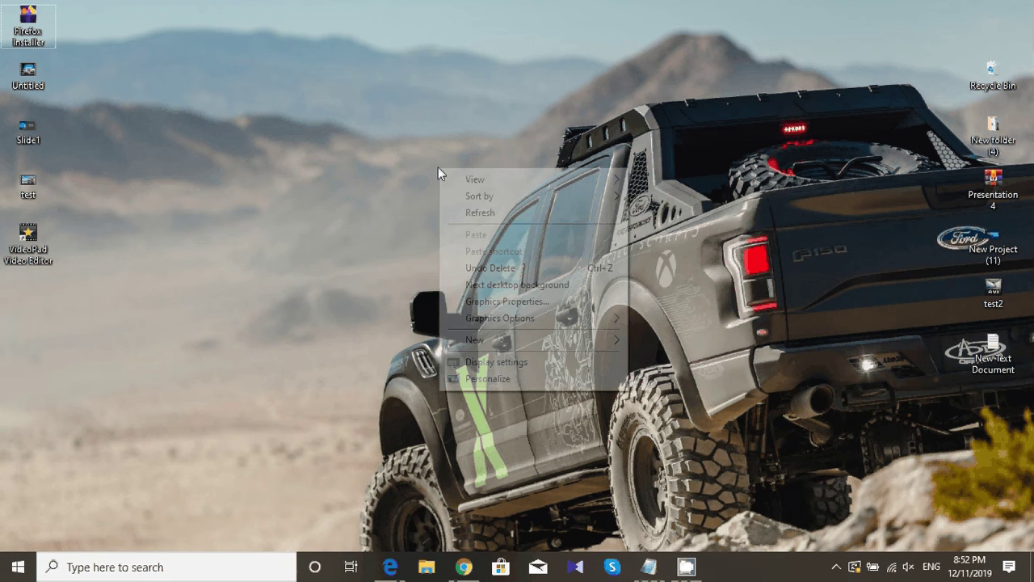
pyautogui.click(501, 345)
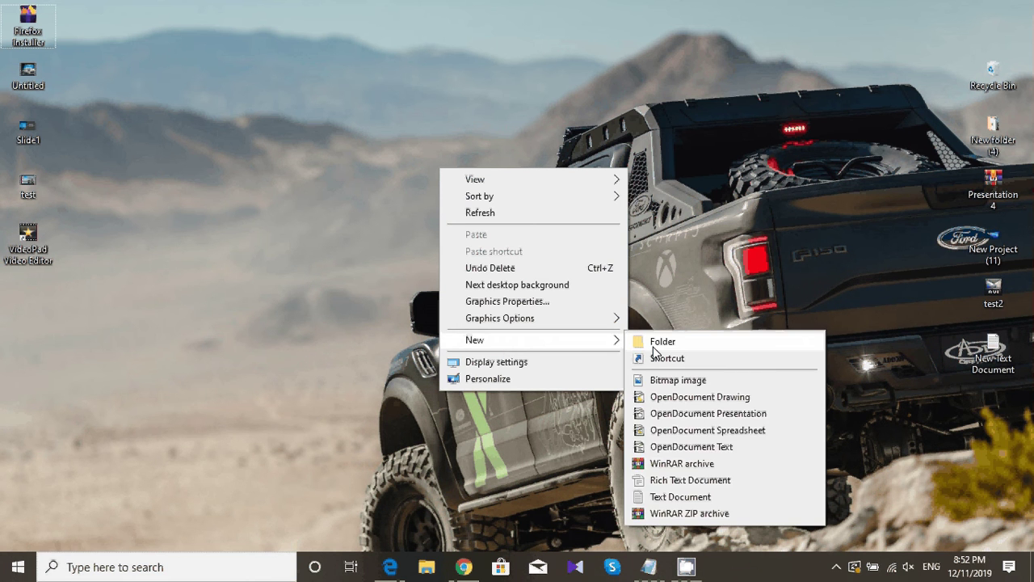
pyautogui.click(653, 346)
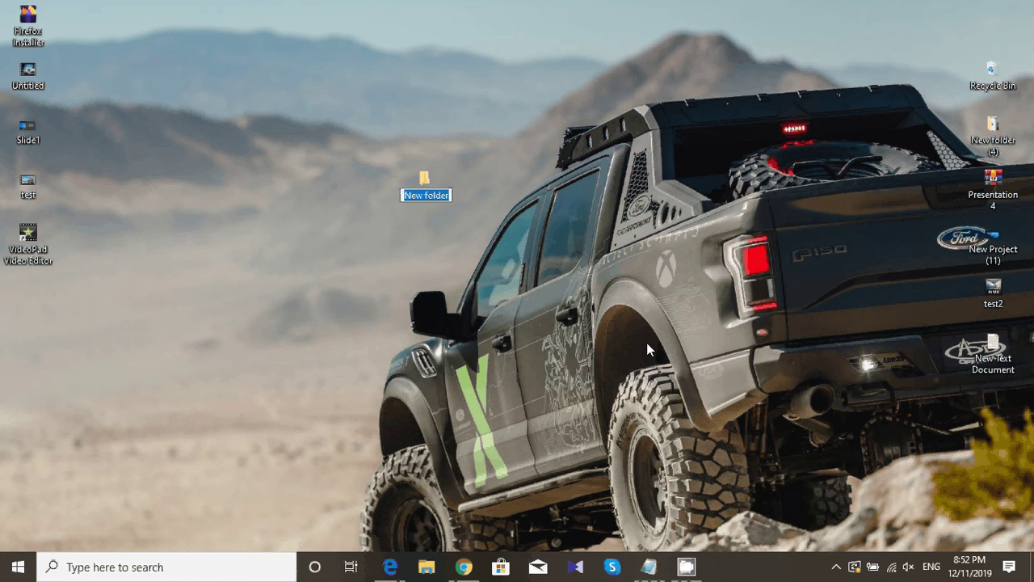
pyautogui.write('Shre')
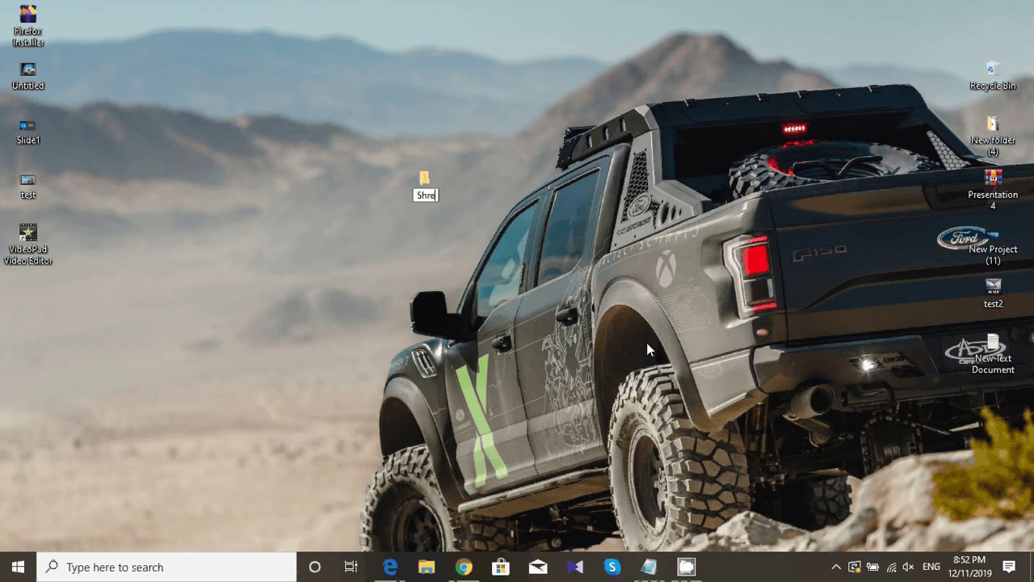
pyautogui.press('BackSpace')
pyautogui.press('BackSpace')
pyautogui.write('are')
# Enable advanced sharing of the Share folder under the share name Share.
pyautogui.click(433, 180)
pyautogui.rightClick(428, 185)
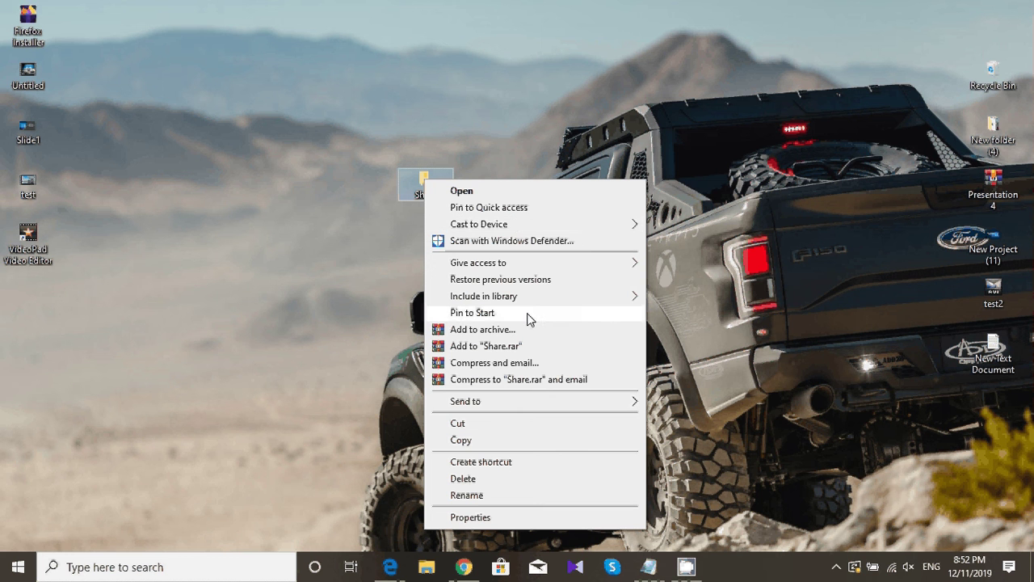
pyautogui.click(501, 521)
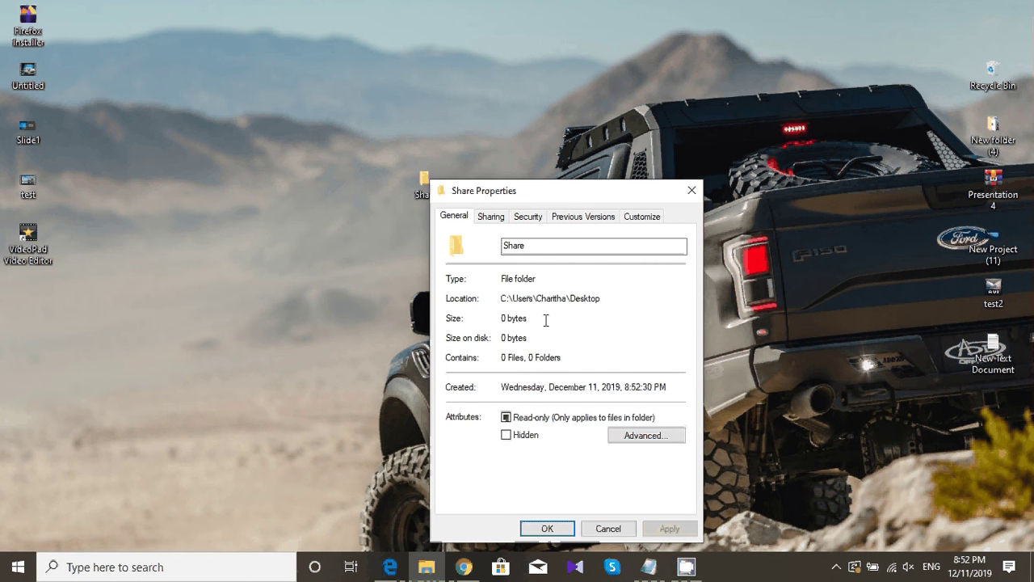
pyautogui.click(492, 218)
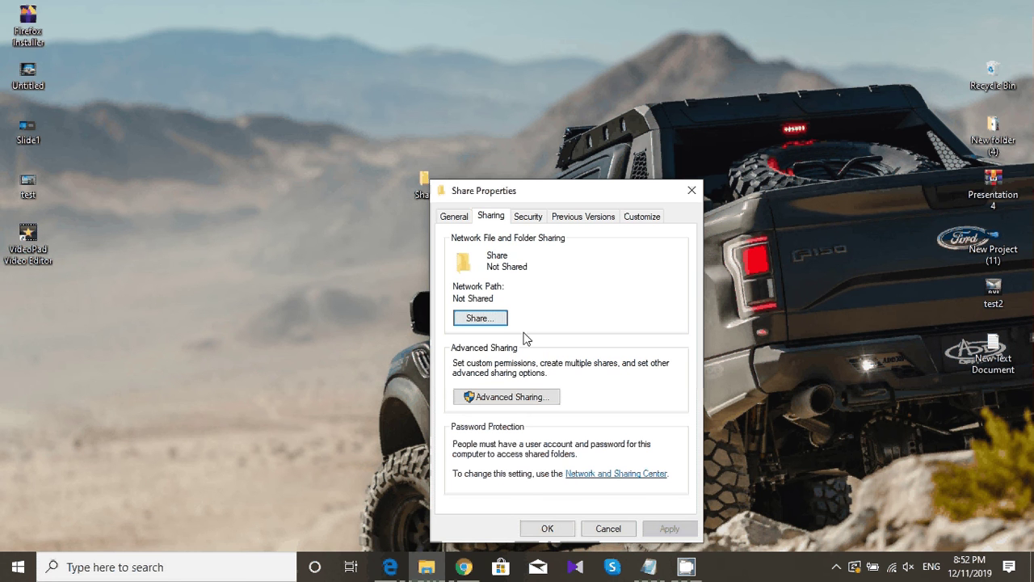
pyautogui.click(503, 396)
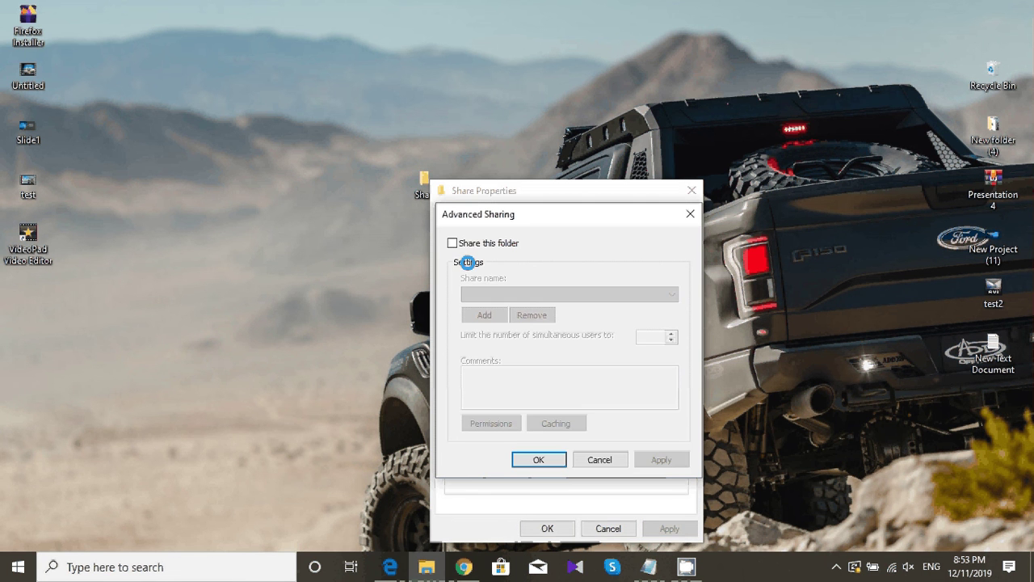
pyautogui.click(452, 243)
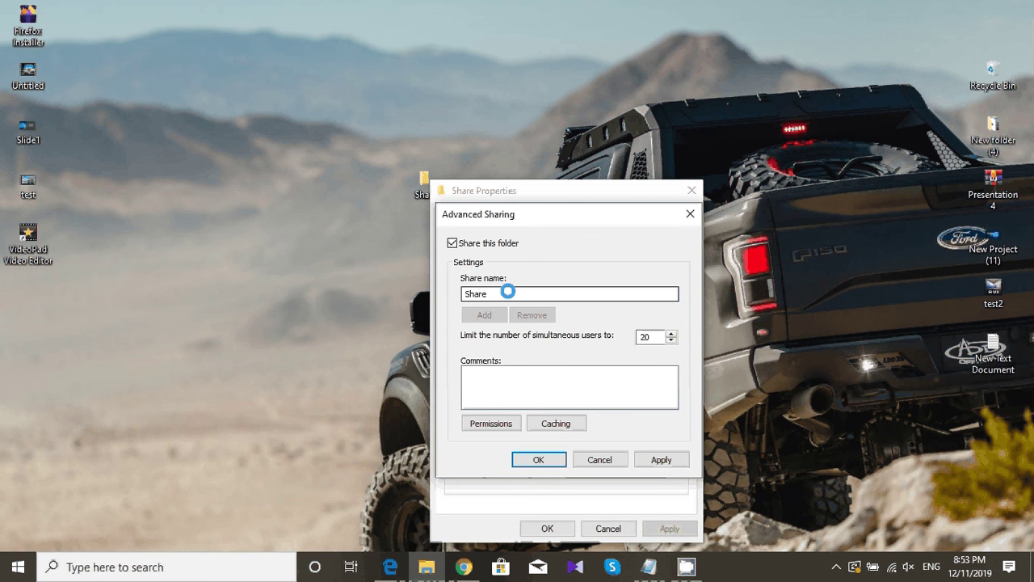
pyautogui.click(509, 293)
# Remove the Everyone group from the folder's share permissions.
pyautogui.click(504, 422)
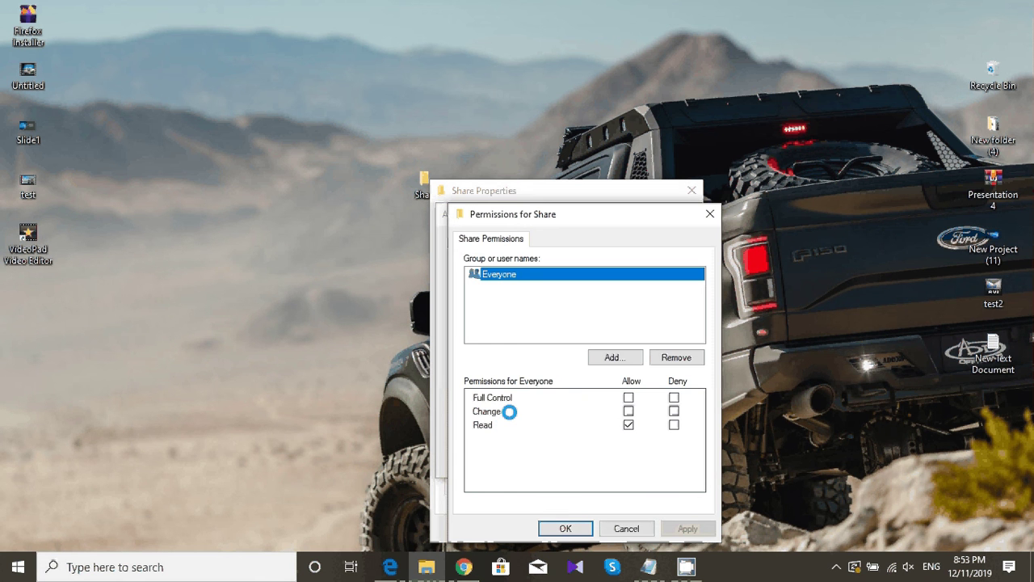
pyautogui.click(528, 308)
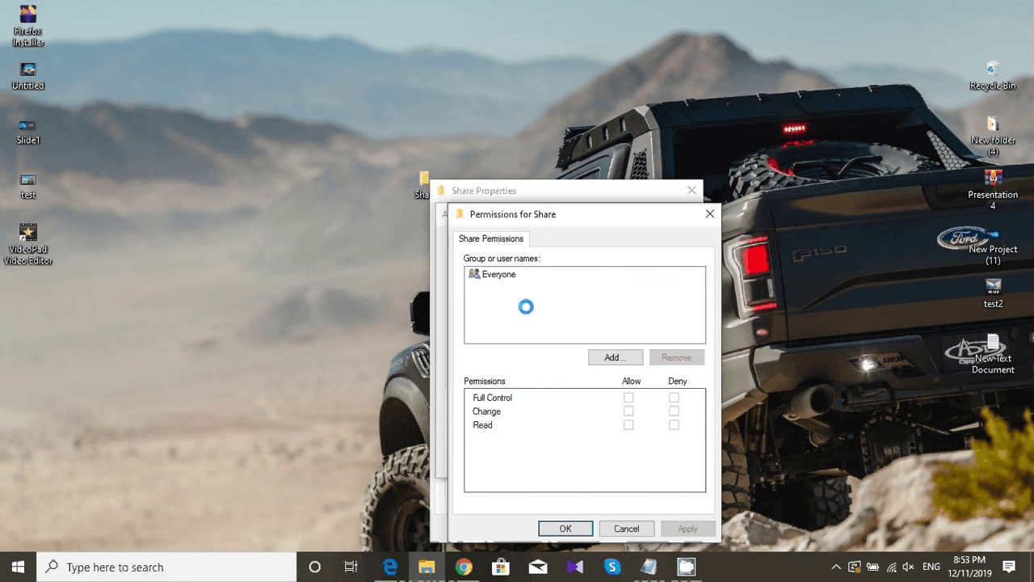
pyautogui.click(503, 274)
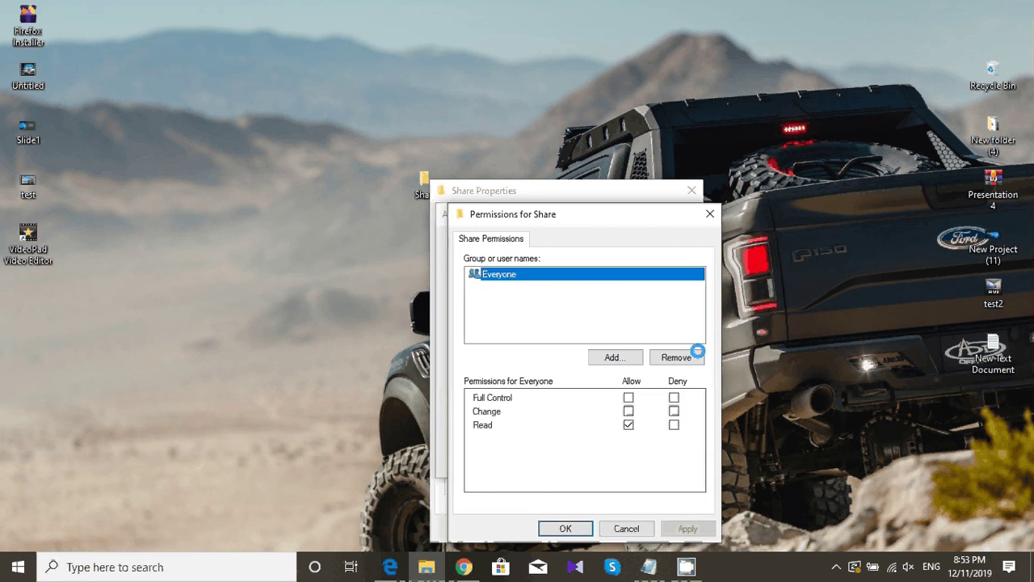
pyautogui.click(685, 356)
# Add the local user account to the share permissions, entering its user name and checking it against the computer's accounts.
pyautogui.click(631, 358)
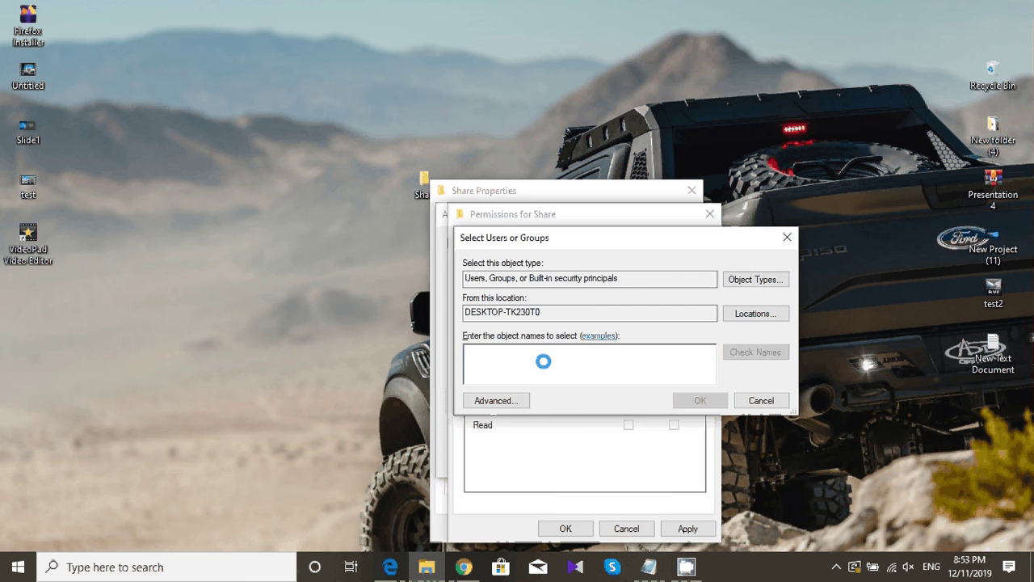
pyautogui.write('char')
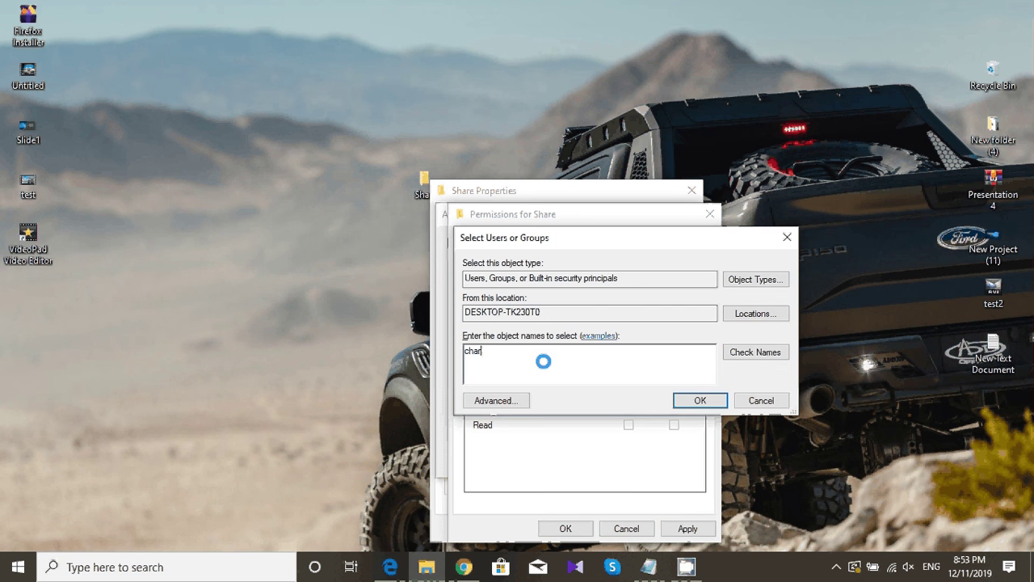
pyautogui.write('lt')
pyautogui.write('ha')
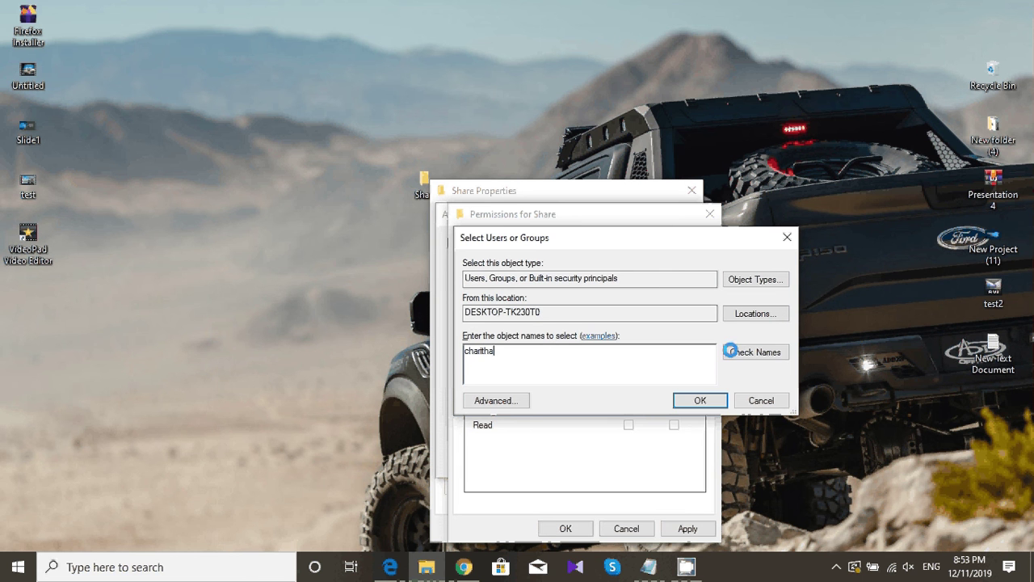
pyautogui.click(732, 351)
pyautogui.click(562, 355)
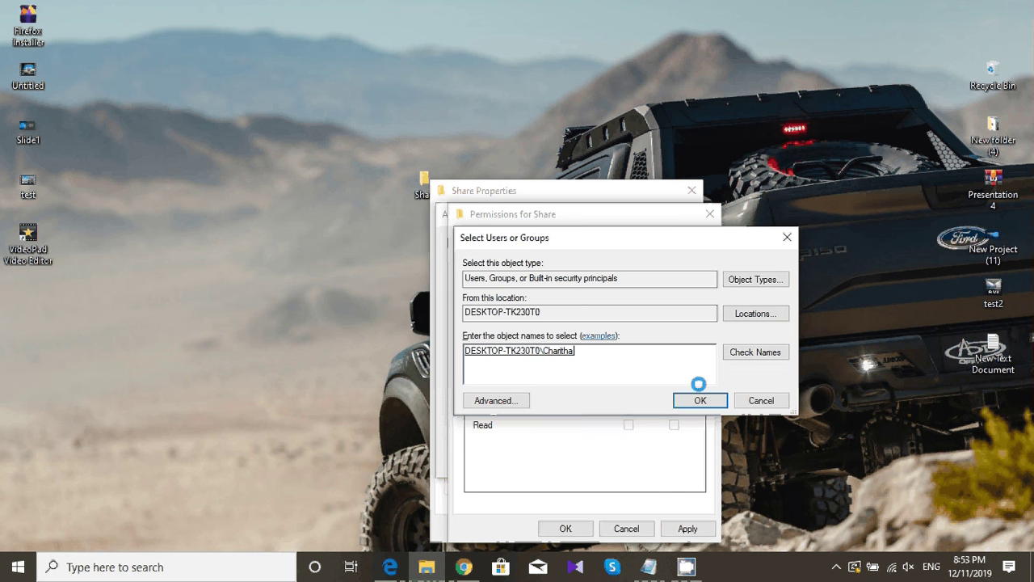
pyautogui.click(702, 399)
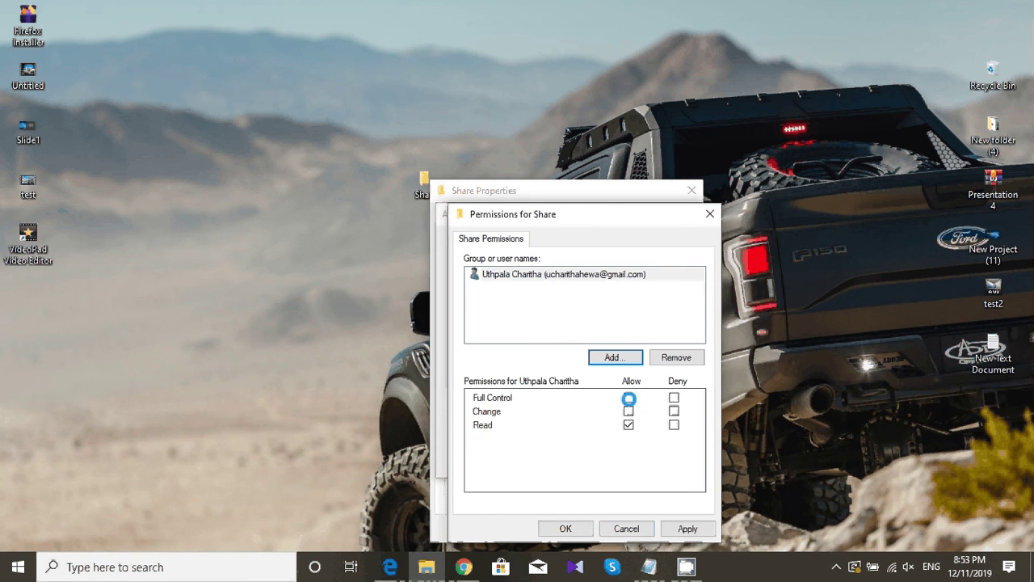
# Allow the added user Full Control of the share and apply the permissions.
pyautogui.click(629, 397)
pyautogui.click(629, 398)
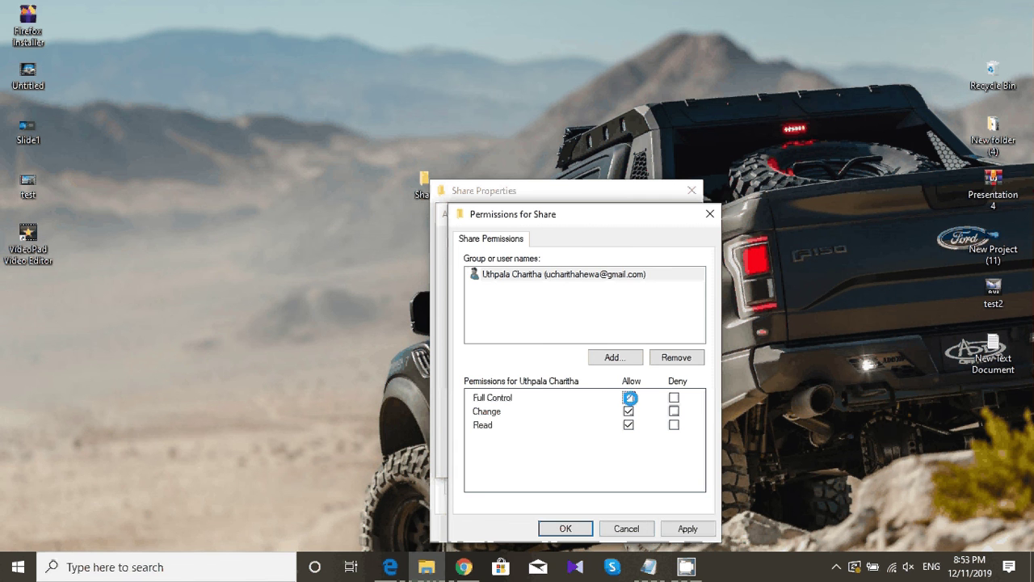
pyautogui.click(631, 398)
pyautogui.click(690, 527)
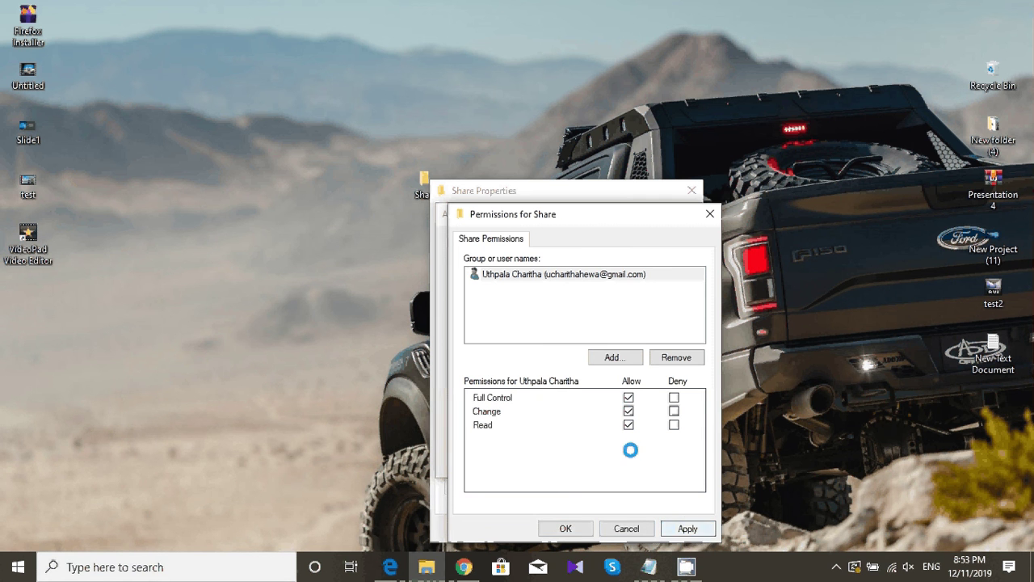
pyautogui.click(692, 525)
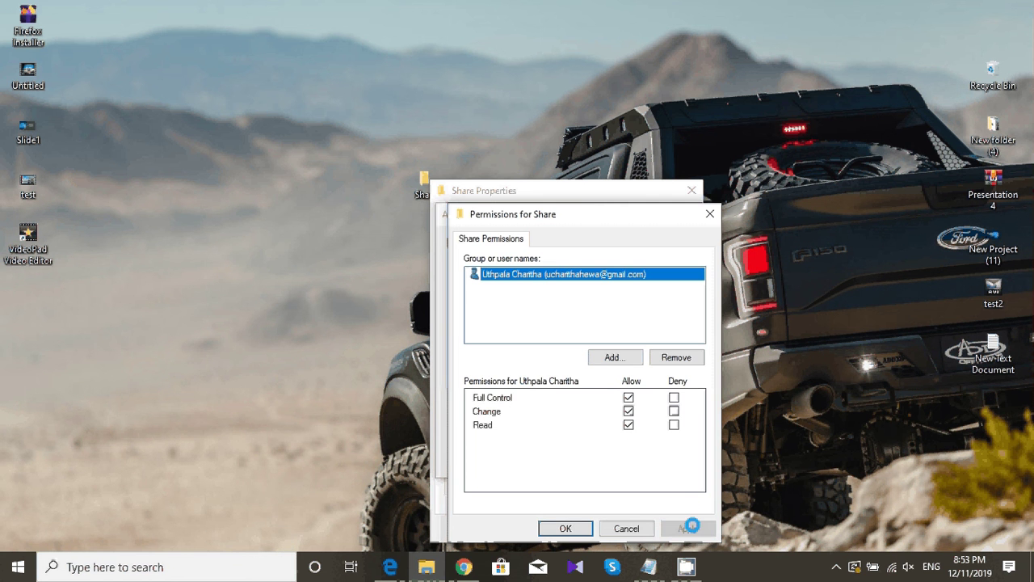
pyautogui.click(566, 529)
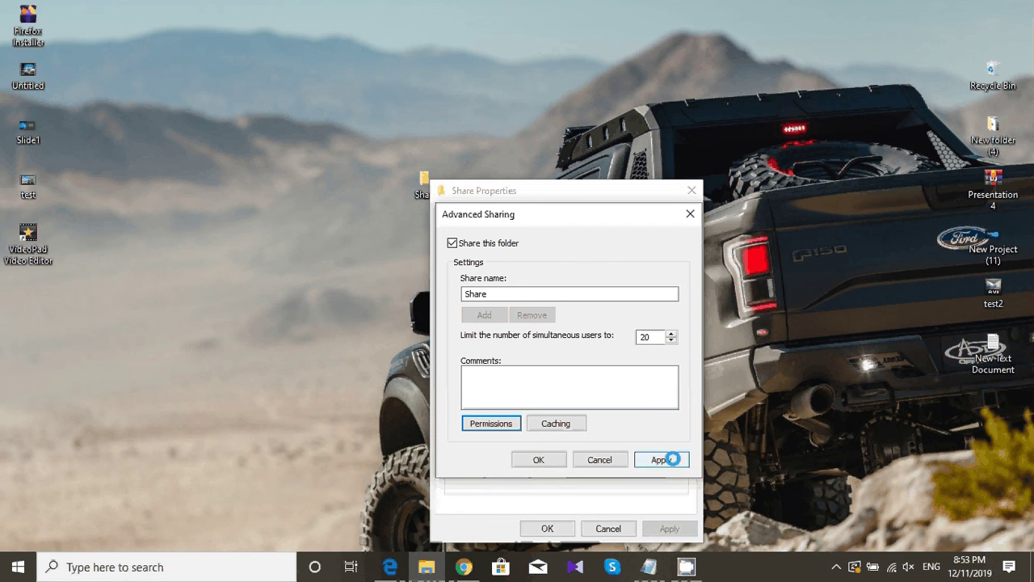
# Apply the folder's advanced sharing settings and close its properties.
pyautogui.click(671, 459)
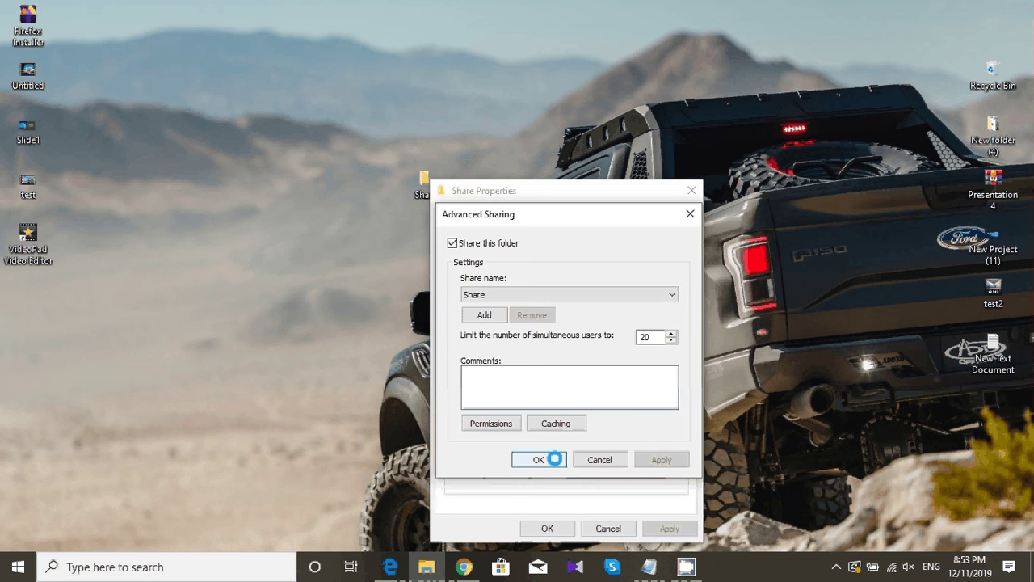
pyautogui.click(539, 459)
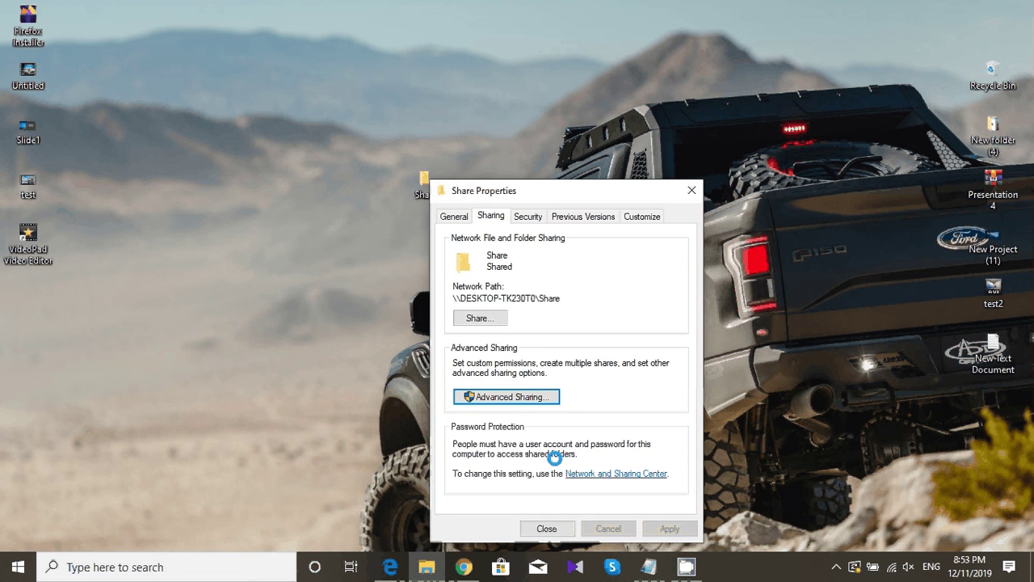
pyautogui.click(556, 526)
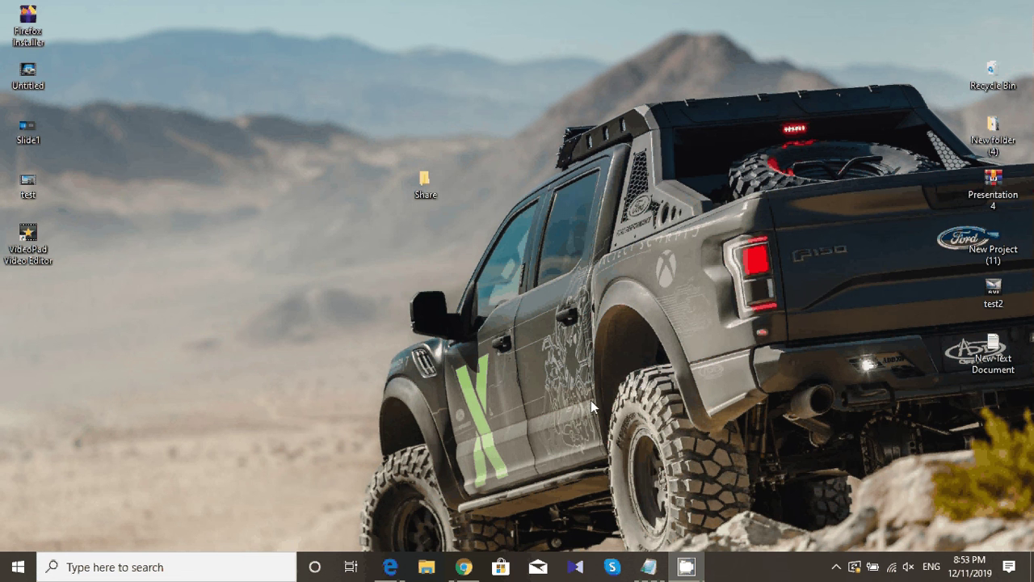
# Open New Text Document, switch to the Notepad note reading "windows Button + r", and close the empty note.
pyautogui.click(996, 349)
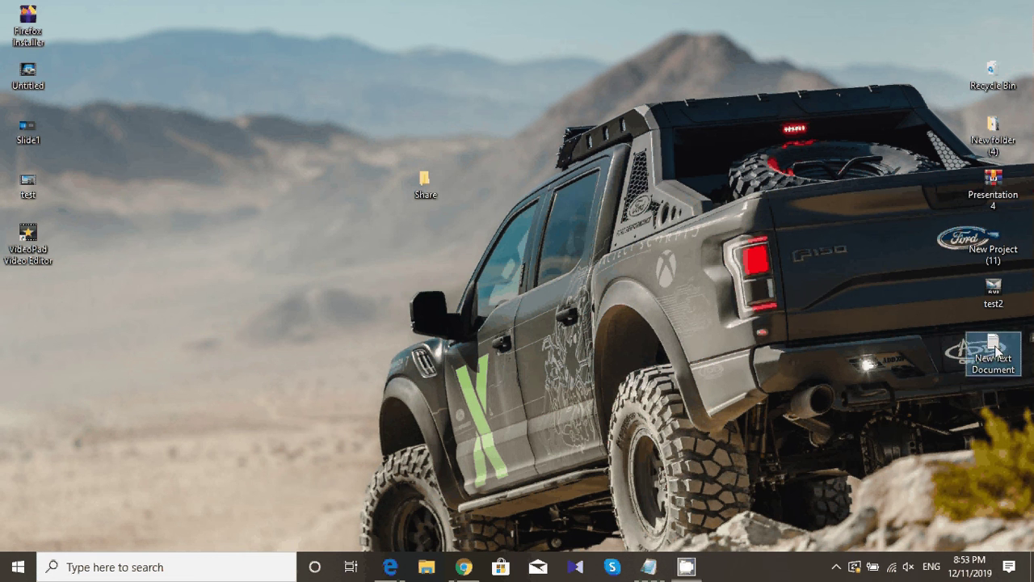
pyautogui.doubleClick(996, 349)
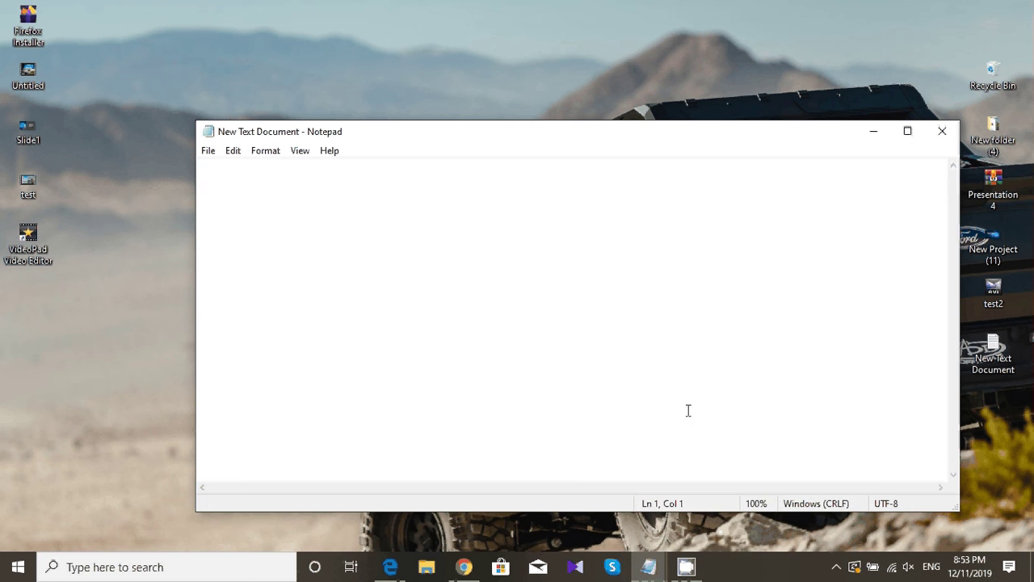
pyautogui.moveTo(644, 572)
pyautogui.click(600, 534)
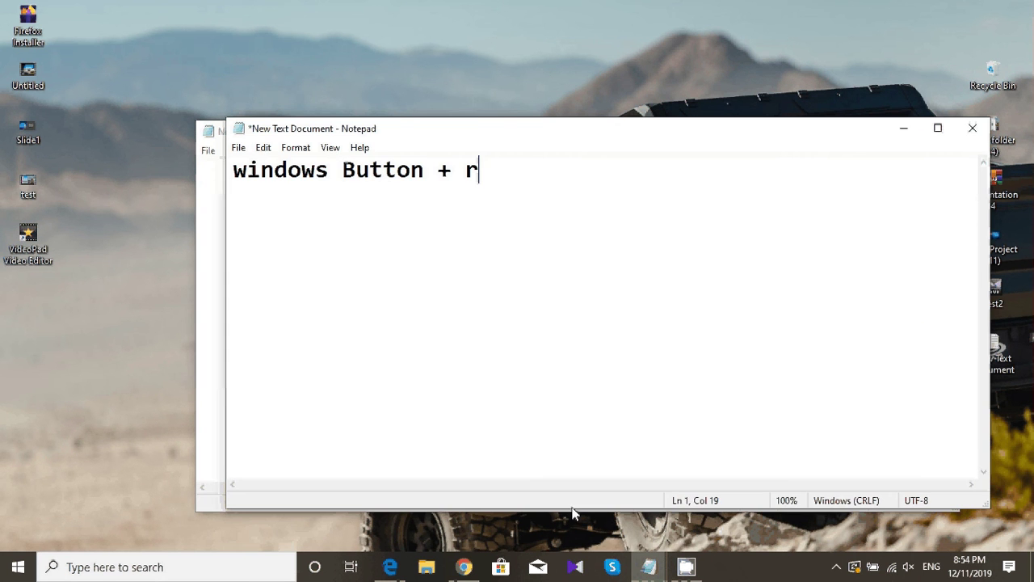
pyautogui.click(208, 131)
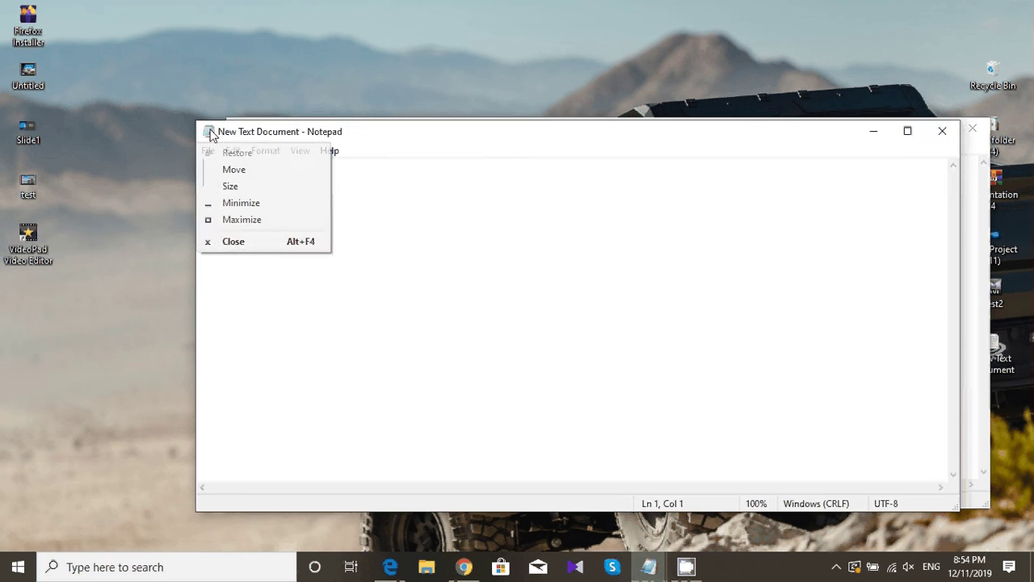
pyautogui.click(942, 137)
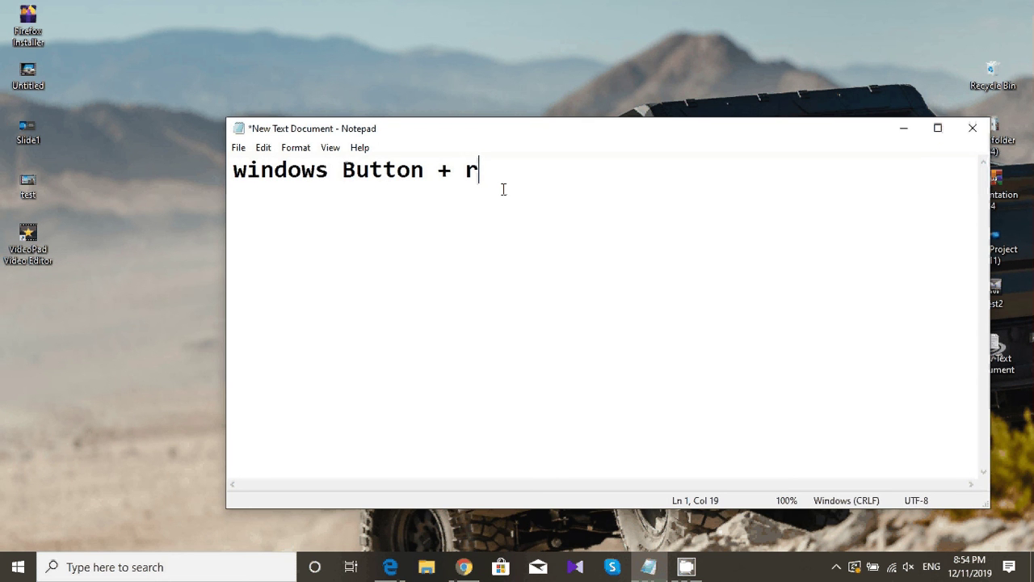
# Open the Run dialog, and return to the note to add two line breaks after its first line.
pyautogui.press('super+r')
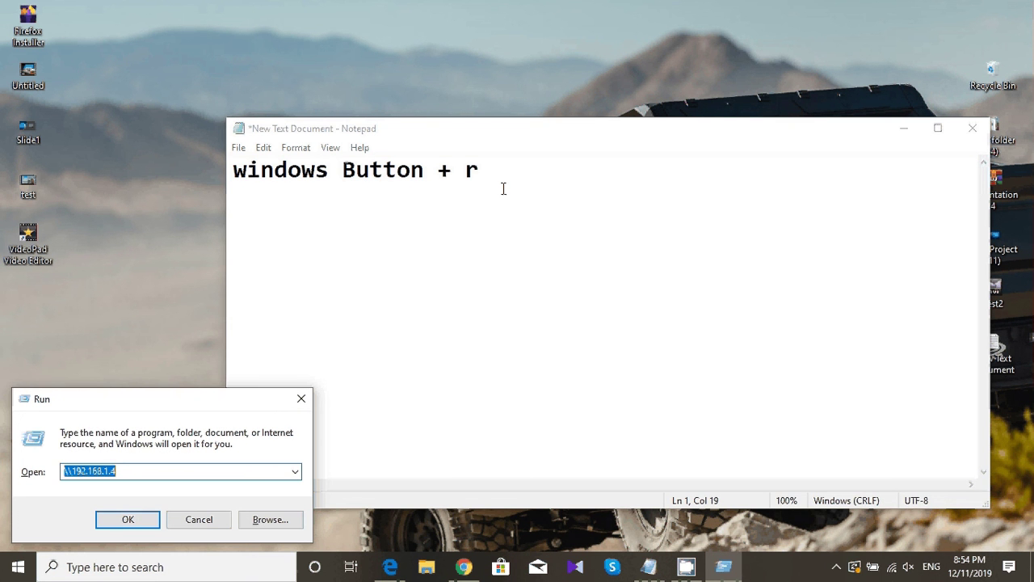
pyautogui.click(499, 182)
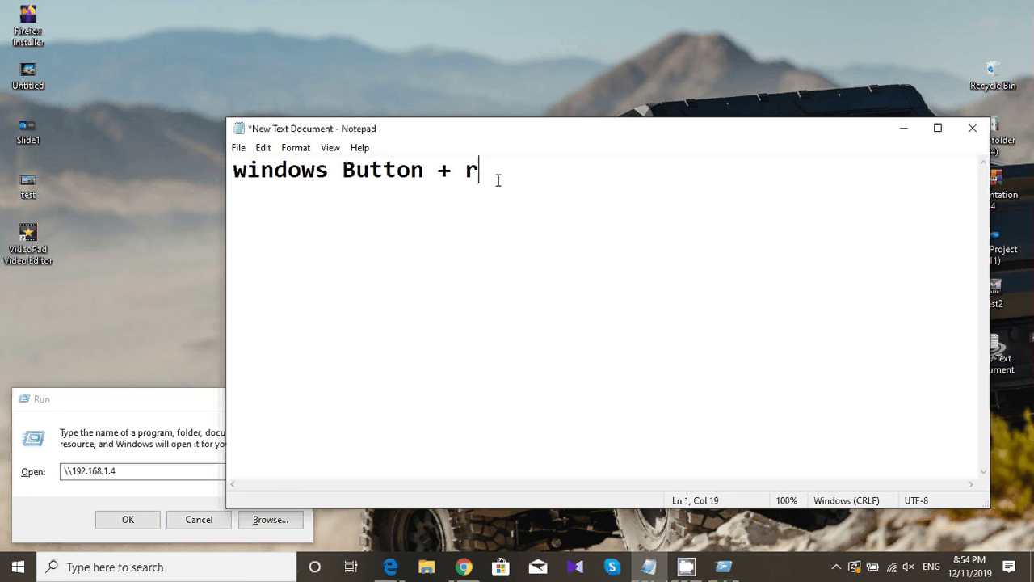
pyautogui.press('Return')
pyautogui.press('Return')
pyautogui.write('ck')
pyautogui.press('BackSpace')
pyautogui.write('he')
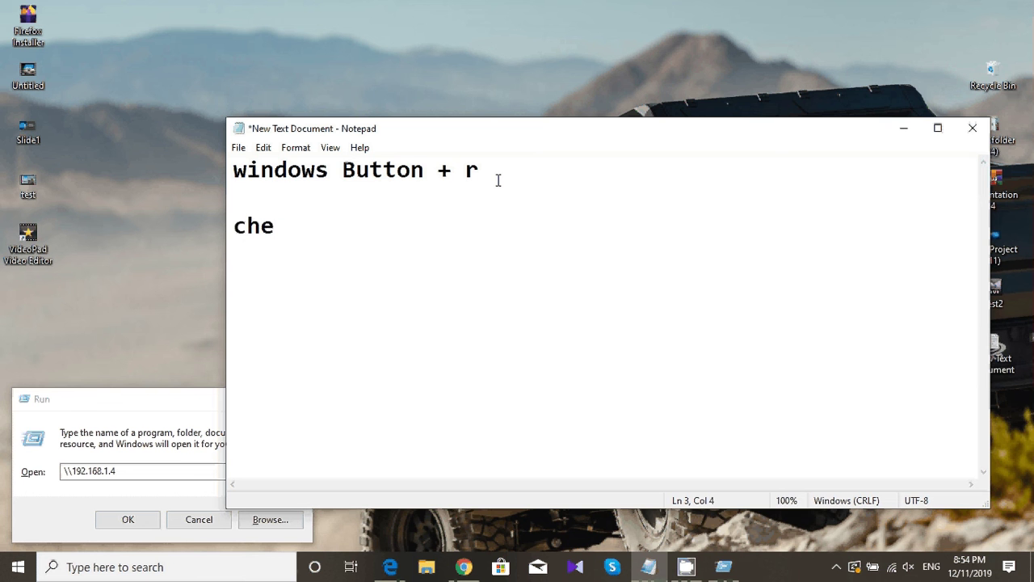
pyautogui.write('ck')
pyautogui.write(' y')
pyautogui.write('o')
pyautogui.press('BackSpace')
pyautogui.press('BackSpace')
pyautogui.press('BackSpace')
pyautogui.press('BackSpace')
pyautogui.press('BackSpace')
pyautogui.press('BackSpace')
pyautogui.press('BackSpace')
pyautogui.press('BackSpace')
# Write "type your Ip address" on the third line of the note.
pyautogui.write('type y')
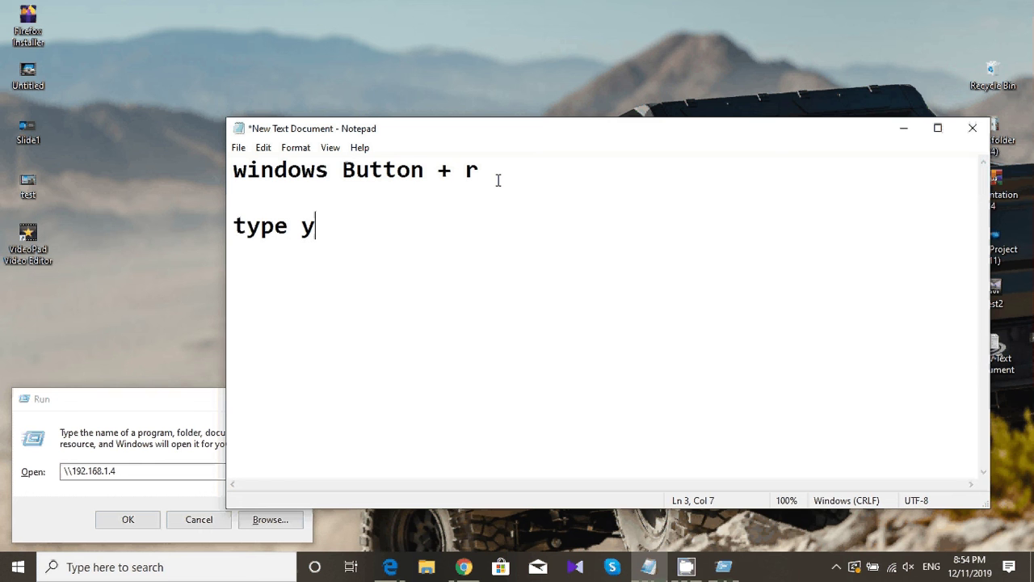
pyautogui.write('our Ip')
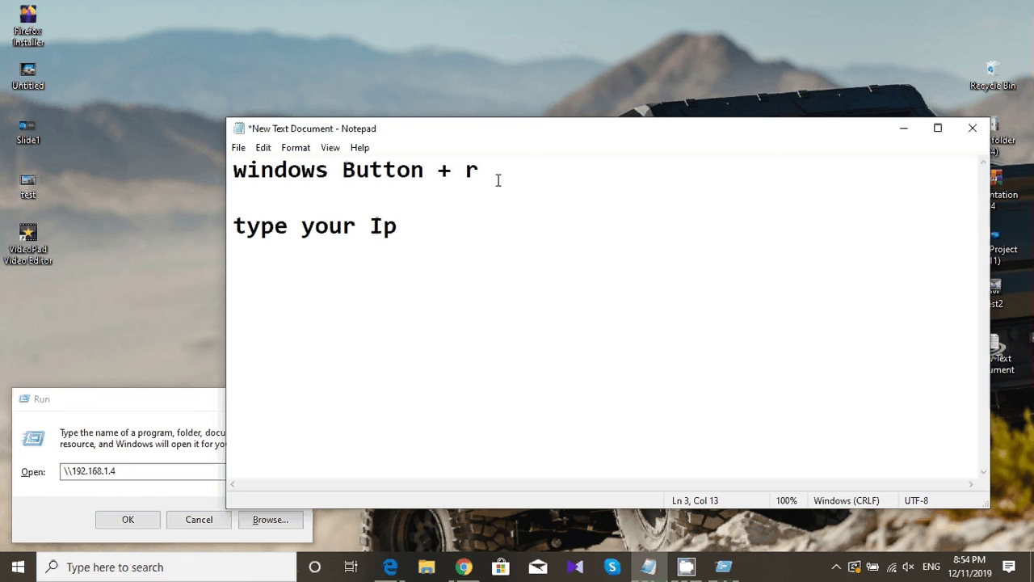
pyautogui.write('d')
pyautogui.press('BackSpace')
pyautogui.write('addres')
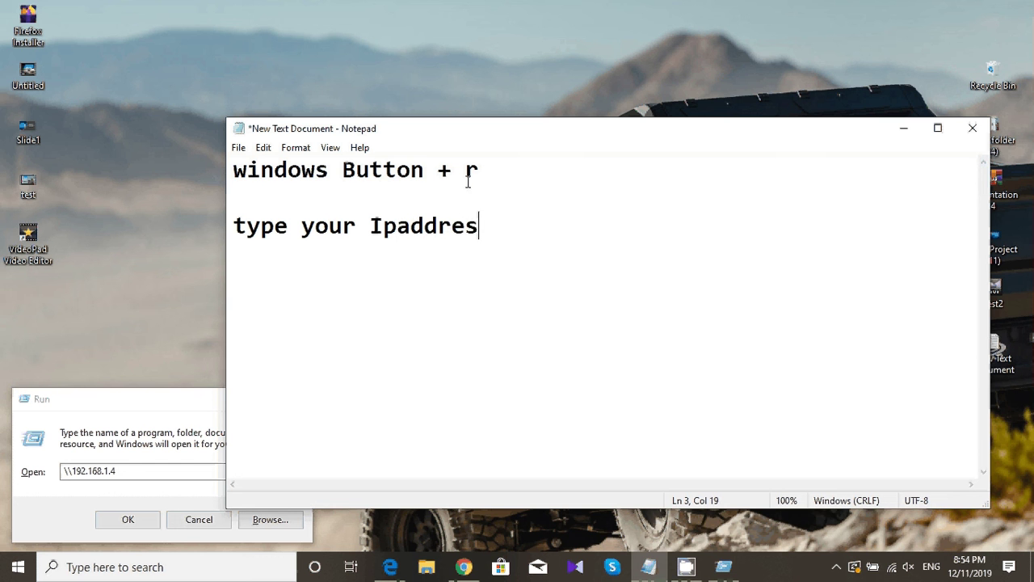
pyautogui.click(401, 227)
pyautogui.click(497, 227)
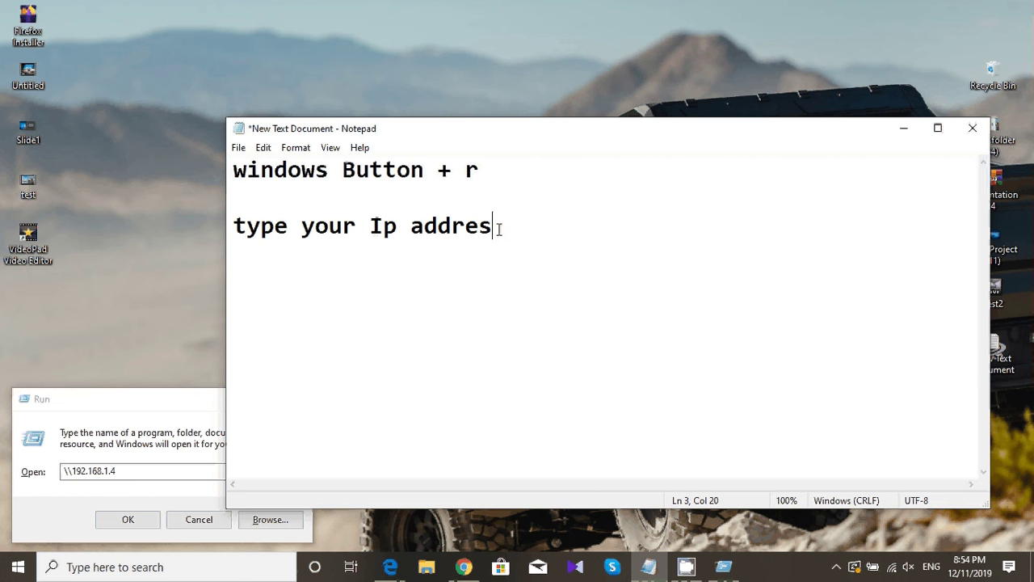
pyautogui.write('s')
# Clear the existing network path from the Run dialog.
pyautogui.click(155, 474)
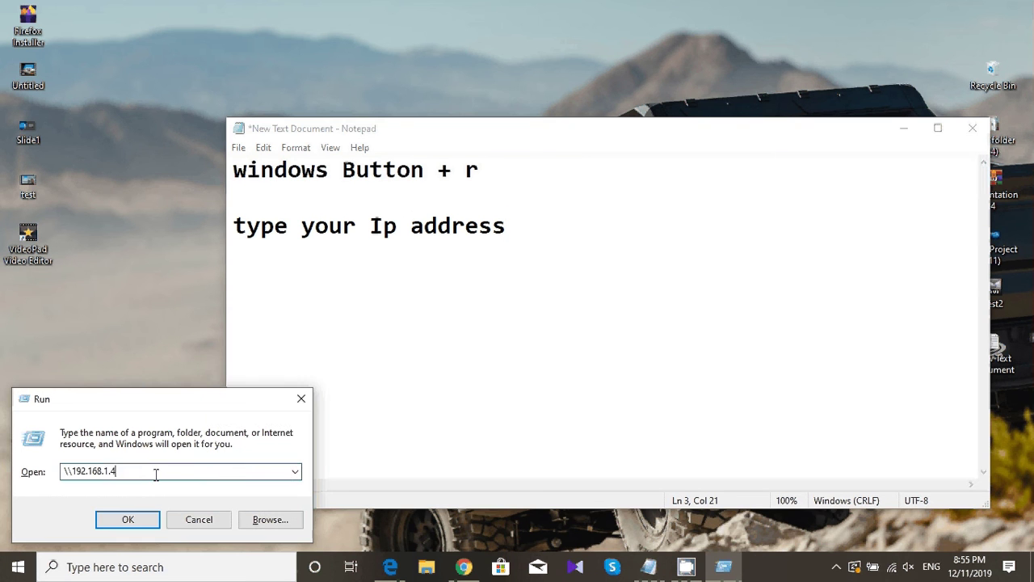
pyautogui.press('BackSpace')
pyautogui.press('BackSpace')
pyautogui.press('BackSpace')
pyautogui.press('BackSpace')
pyautogui.press('BackSpace')
pyautogui.press('BackSpace')
pyautogui.press('BackSpace')
pyautogui.press('BackSpace')
pyautogui.press('BackSpace')
pyautogui.press('BackSpace')
pyautogui.press('BackSpace')
pyautogui.press('BackSpace')
pyautogui.press('BackSpace')
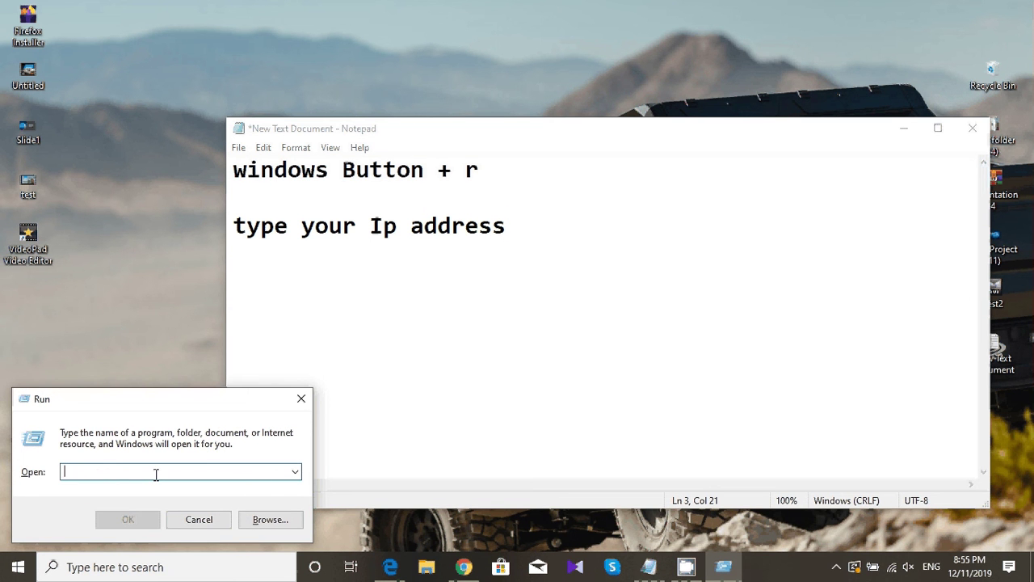
# Add the network path \\192.168.1.4 on a new line below "type your Ip address" in the note.
pyautogui.click(538, 222)
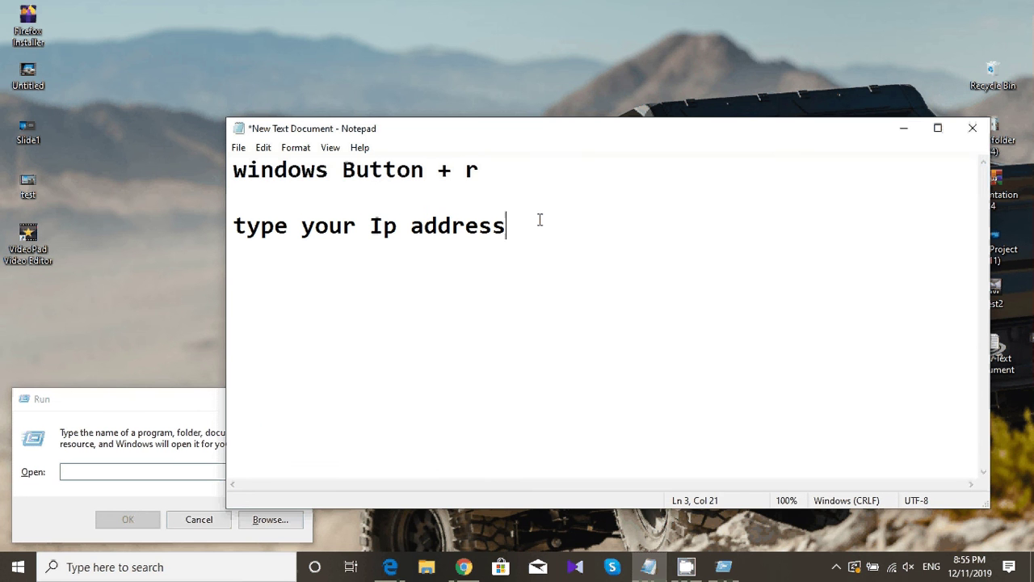
pyautogui.click(287, 295)
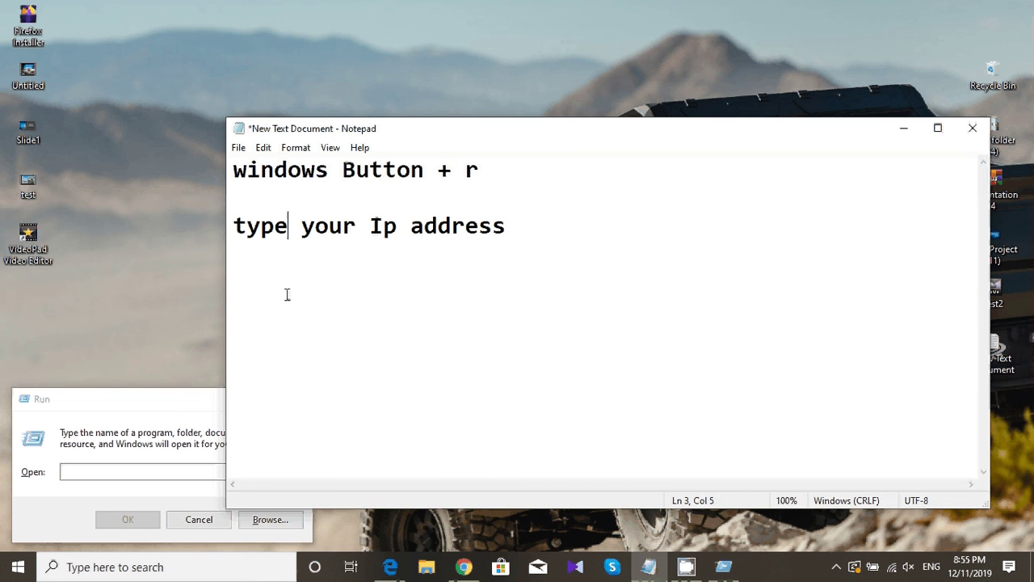
pyautogui.click(542, 221)
pyautogui.press('Return')
pyautogui.write('\\\\19')
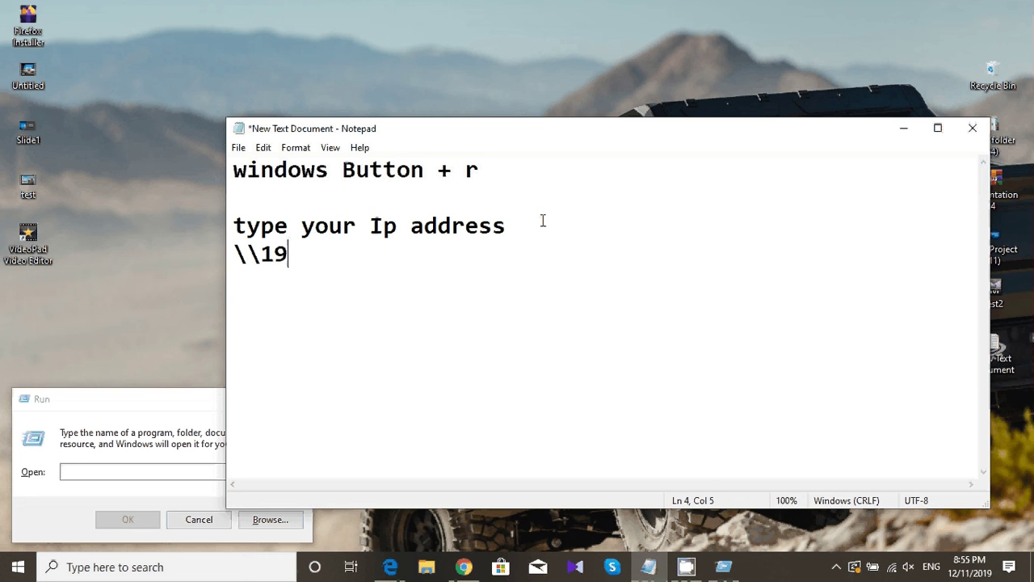
pyautogui.write('2.168')
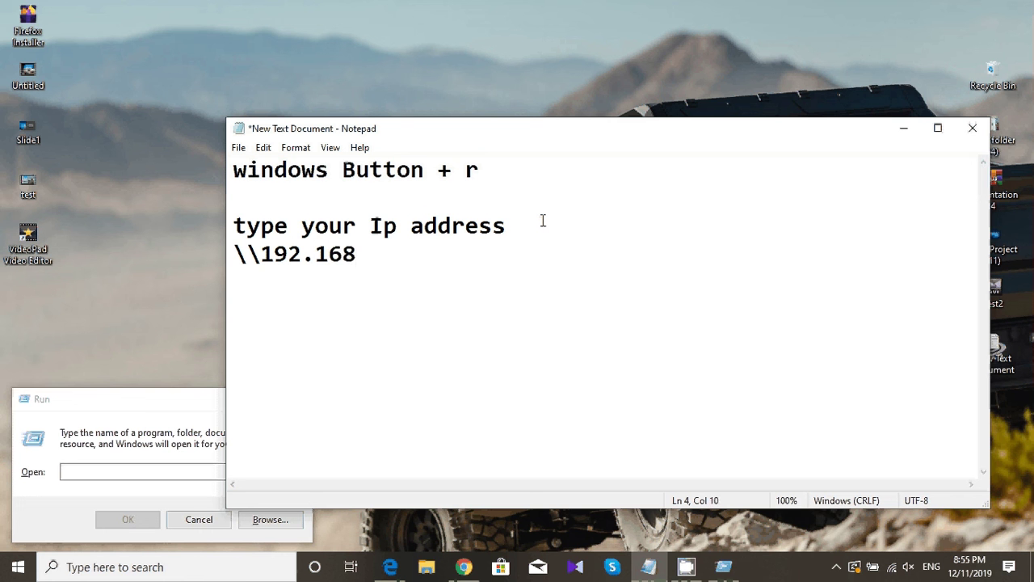
pyautogui.write('.1')
pyautogui.write('.4')
# Open the current connection's properties from the Network & Internet settings and examine its IP settings and network properties.
pyautogui.rightClick(892, 570)
pyautogui.click(911, 548)
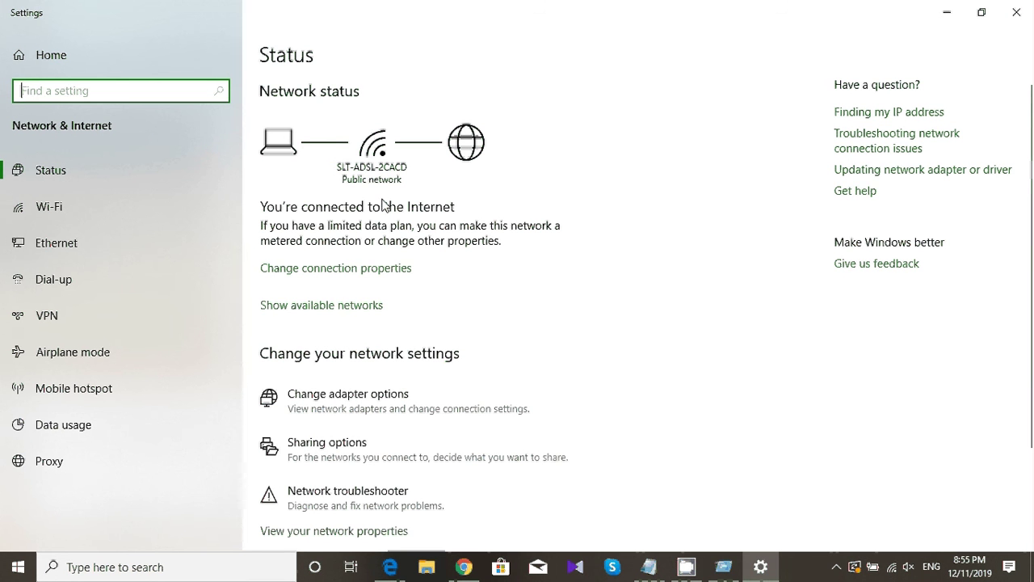
pyautogui.click(350, 268)
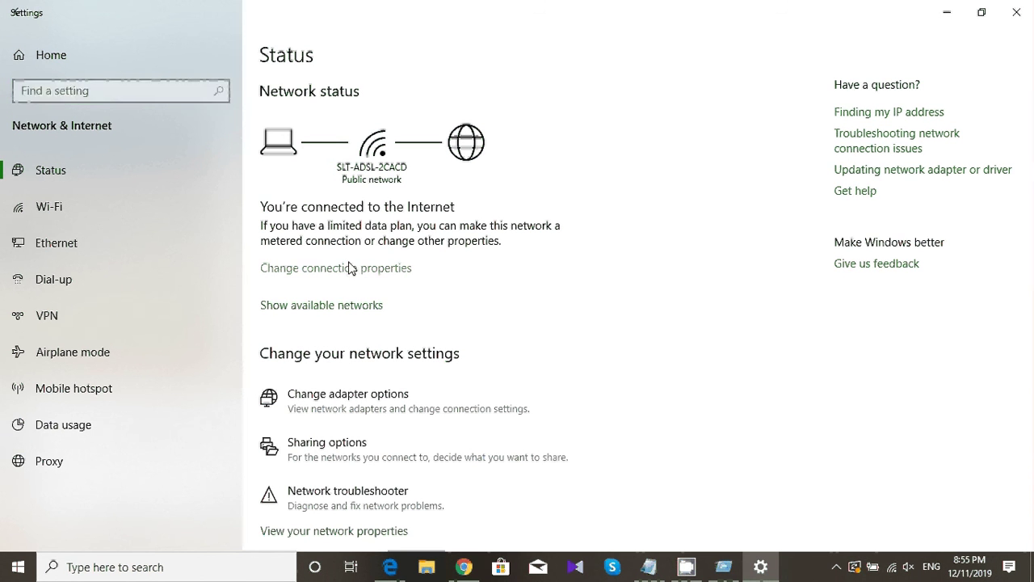
pyautogui.scroll(-3, 374, 249)
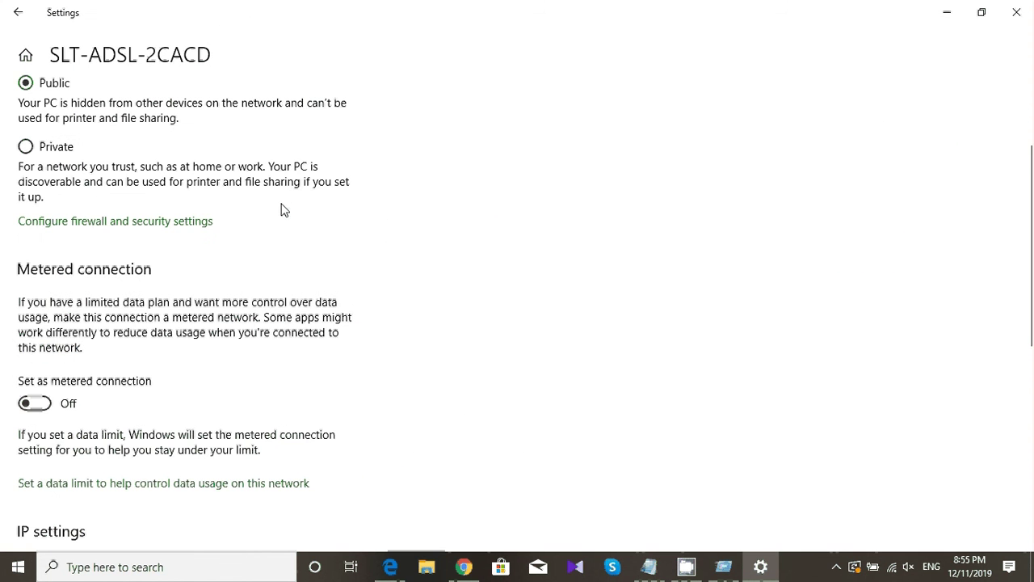
pyautogui.scroll(-4, 279, 190)
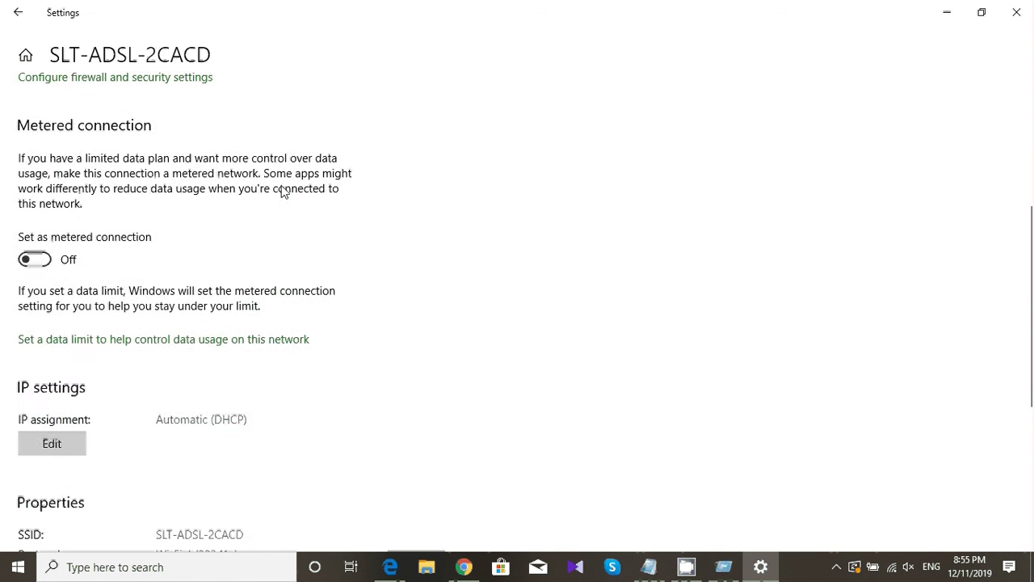
pyautogui.scroll(-3, 289, 194)
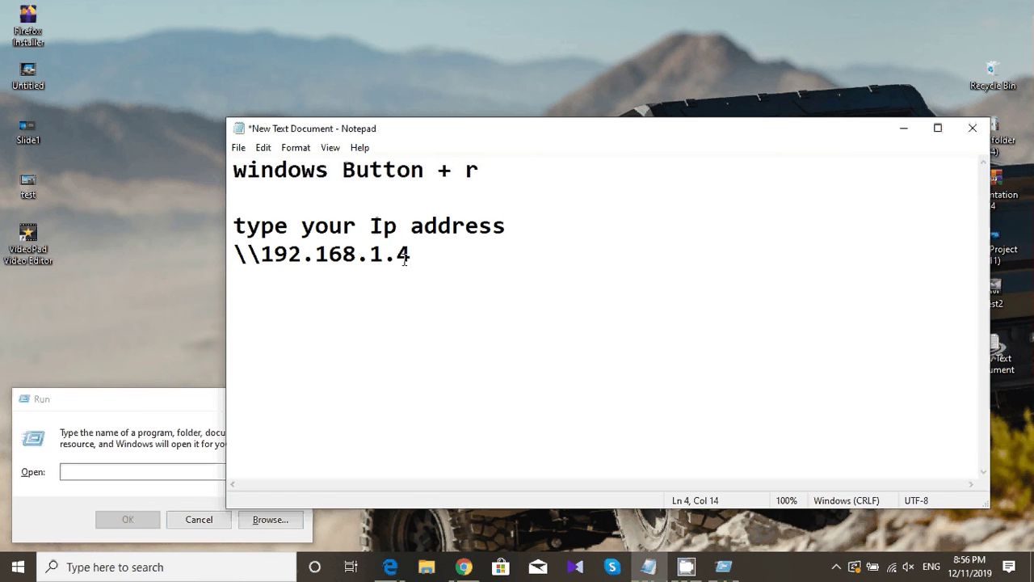
# Copy the network path \\192.168.1.4 from the note.
pyautogui.moveTo(407, 258); pyautogui.dragTo(233, 255)
pyautogui.rightClick(264, 256)
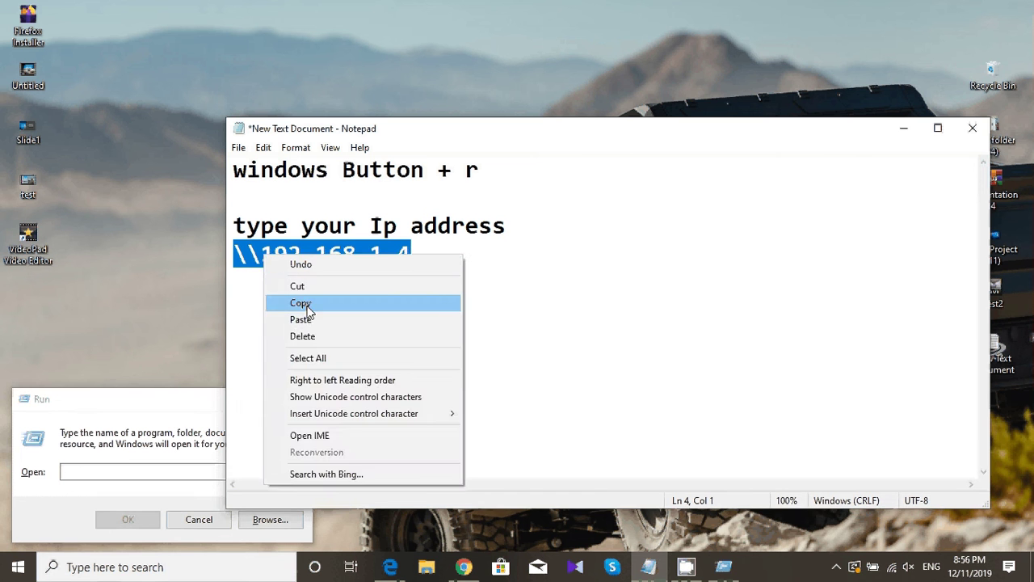
pyautogui.click(307, 306)
# Run the copied path \\192.168.1.4 from the Run dialog and open the Share folder at that network location.
pyautogui.click(127, 470)
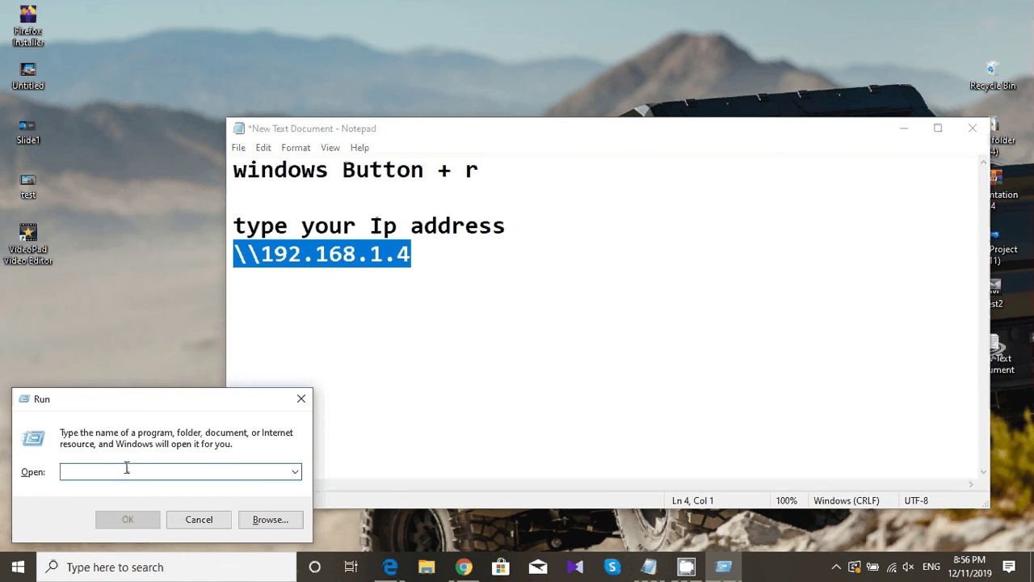
pyautogui.hotkey('ctrl', 'v')
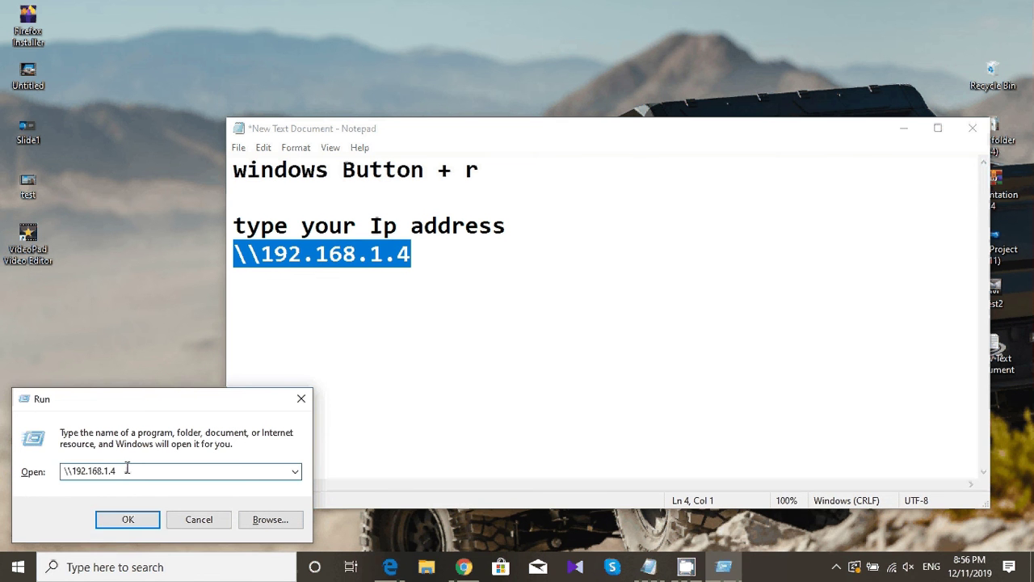
pyautogui.click(135, 522)
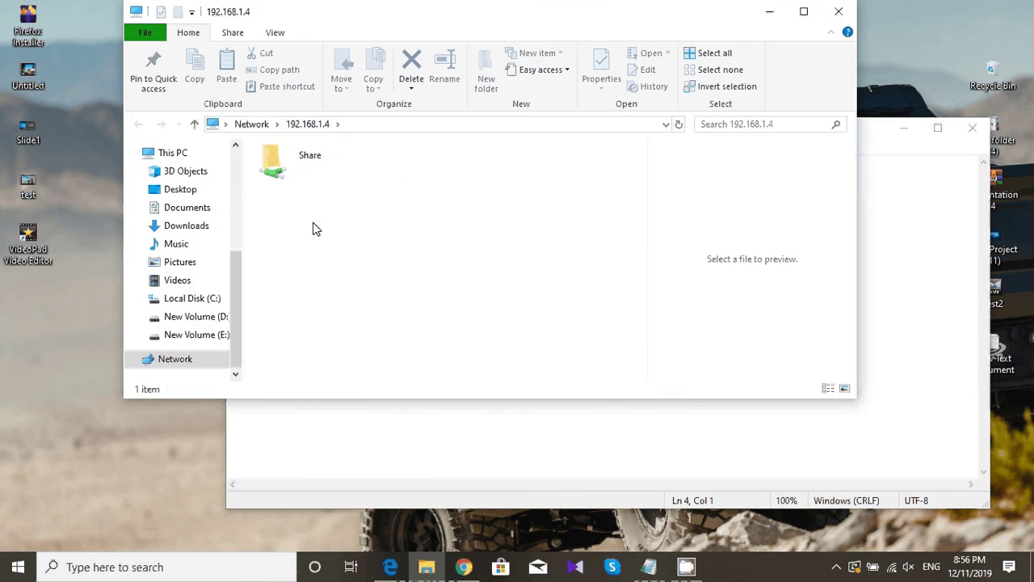
pyautogui.doubleClick(313, 170)
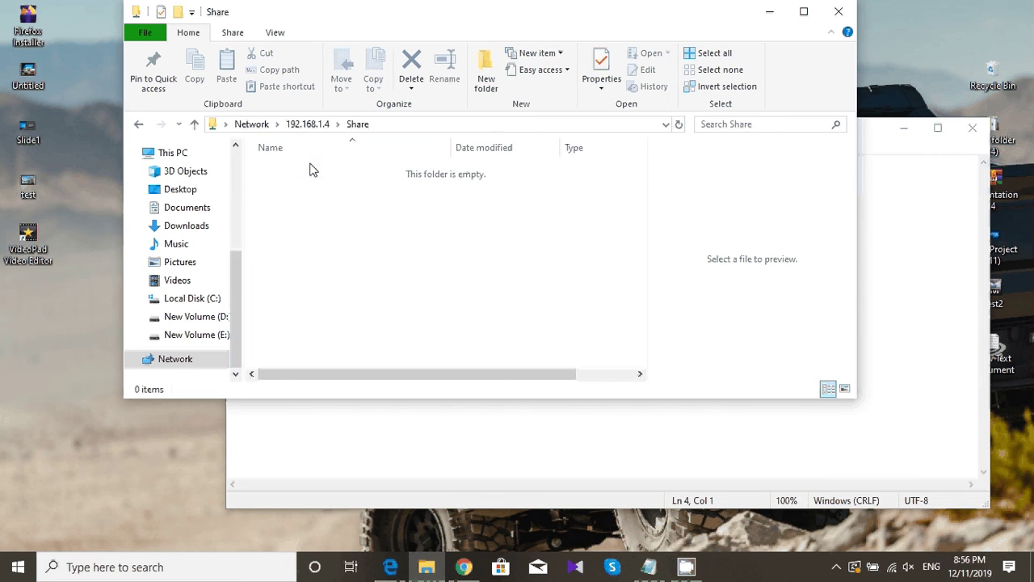